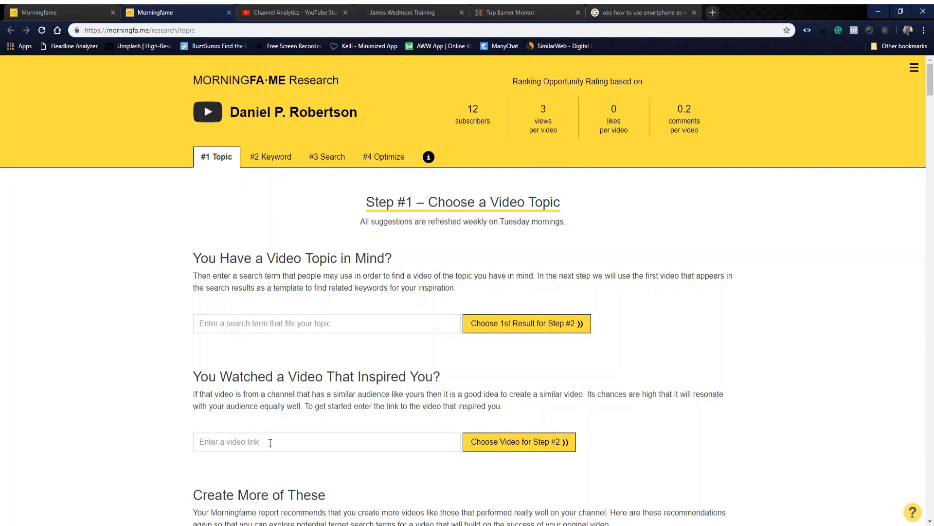
# - Look through the Step #1 topic options, including the channel's own recommended videos and the ideas from similar channels
pyautogui.scroll(-4, 112, 440)
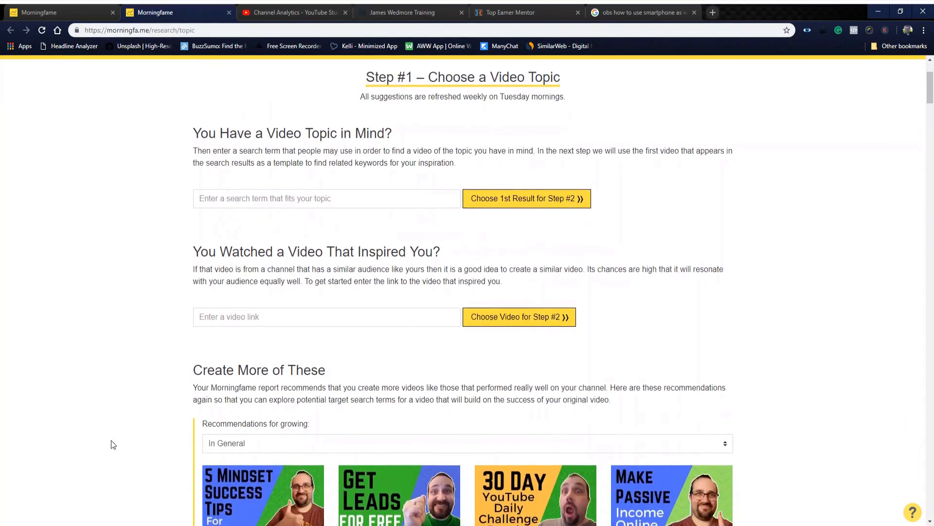
pyautogui.scroll(-2, 119, 433)
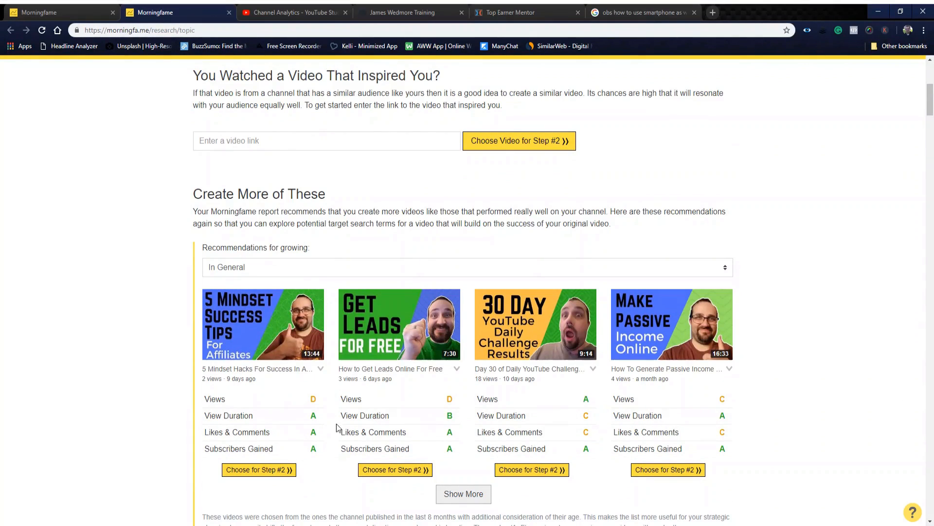
pyautogui.scroll(-7, 179, 384)
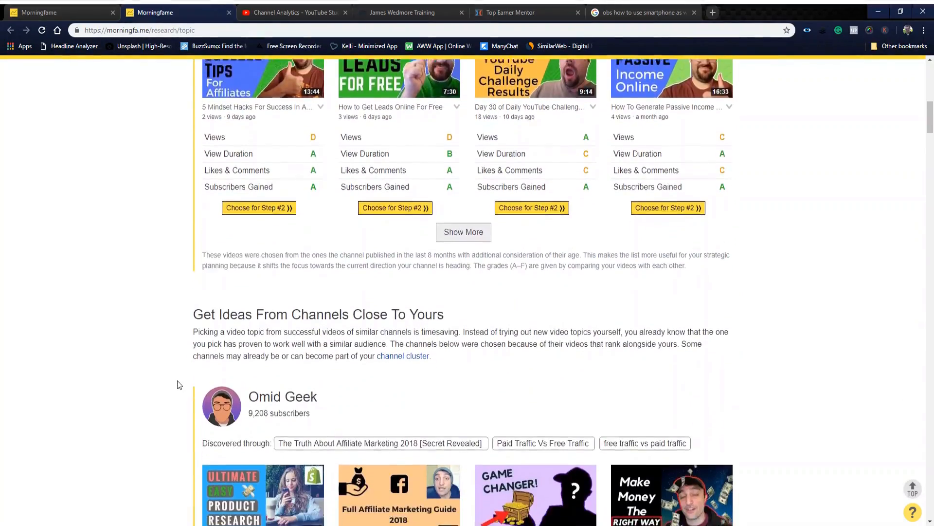
pyautogui.scroll(-2, 180, 385)
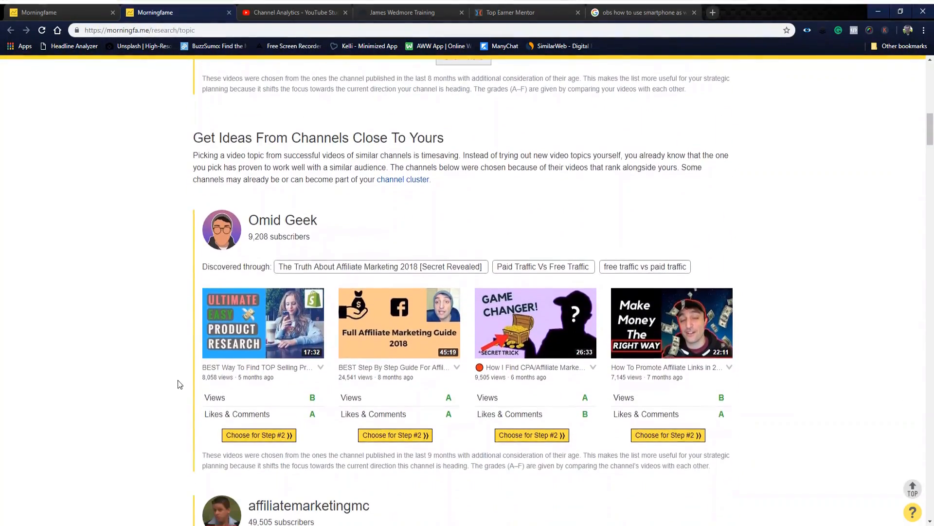
pyautogui.scroll(-3, 188, 380)
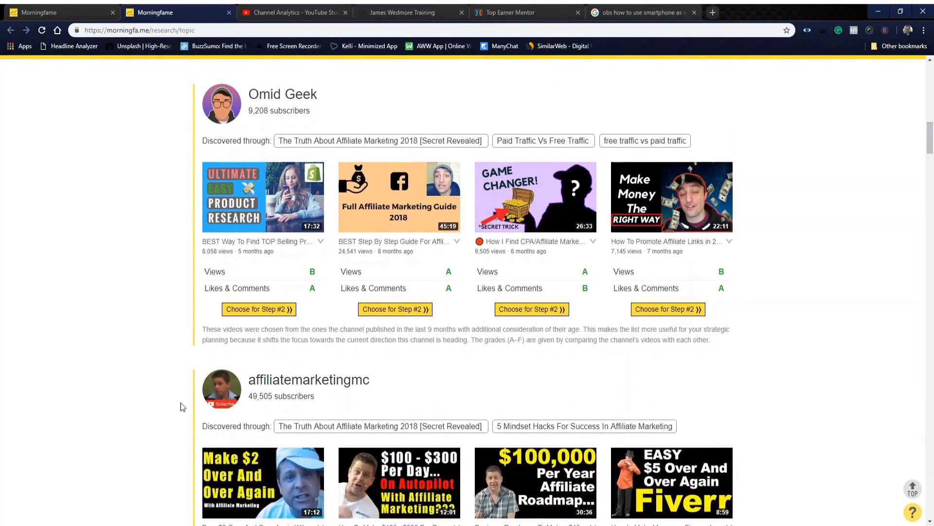
pyautogui.scroll(-7, 176, 402)
pyautogui.scroll(-11, 95, 372)
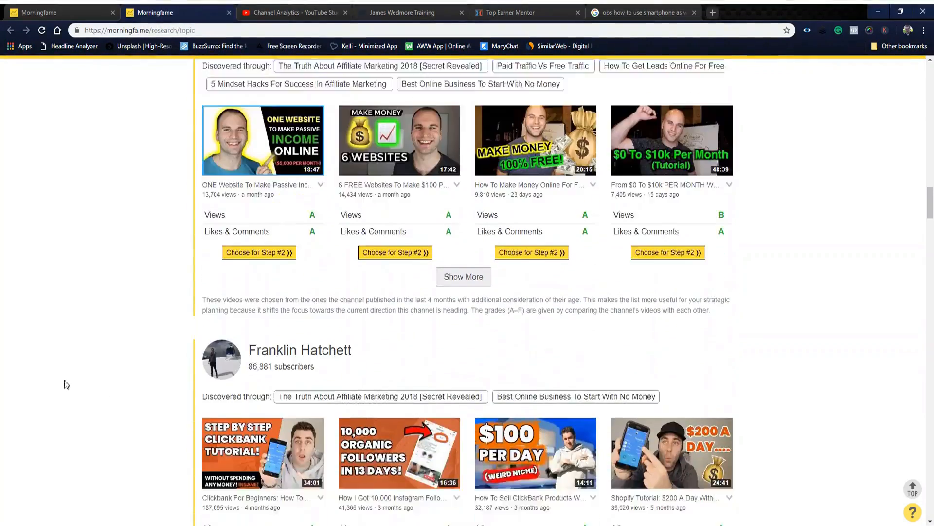
pyautogui.scroll(-3, 78, 384)
pyautogui.moveTo(931, 219); pyautogui.dragTo(926, 69)
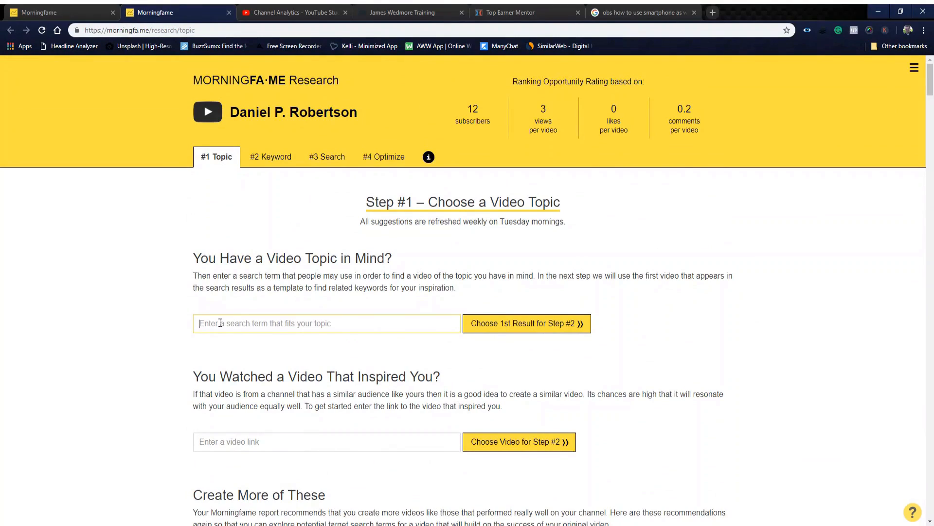
# - Look up "affiliate marketing" as the video topic, choose the suggestion "affiliate marketing for beginners", and review its uncommon keywords for smaller channels
pyautogui.write('af')
pyautogui.write('filia')
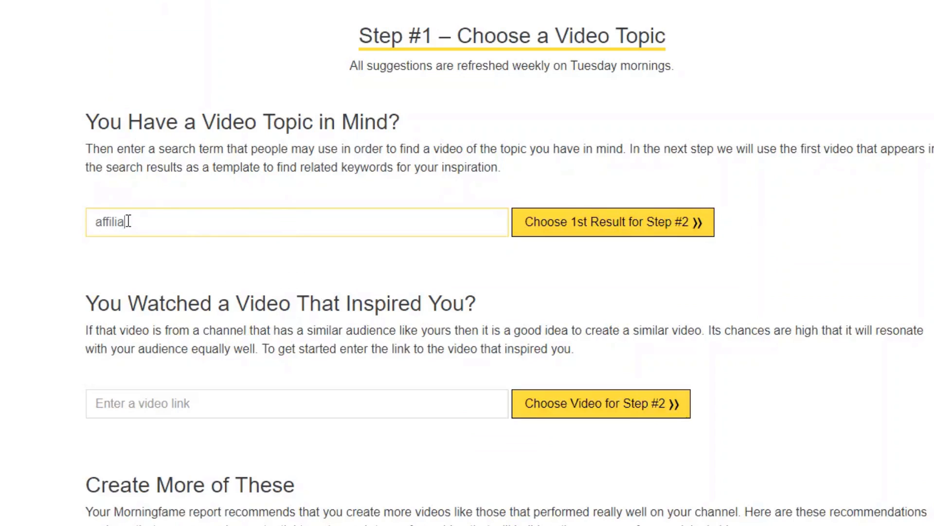
pyautogui.write('iliate marketing')
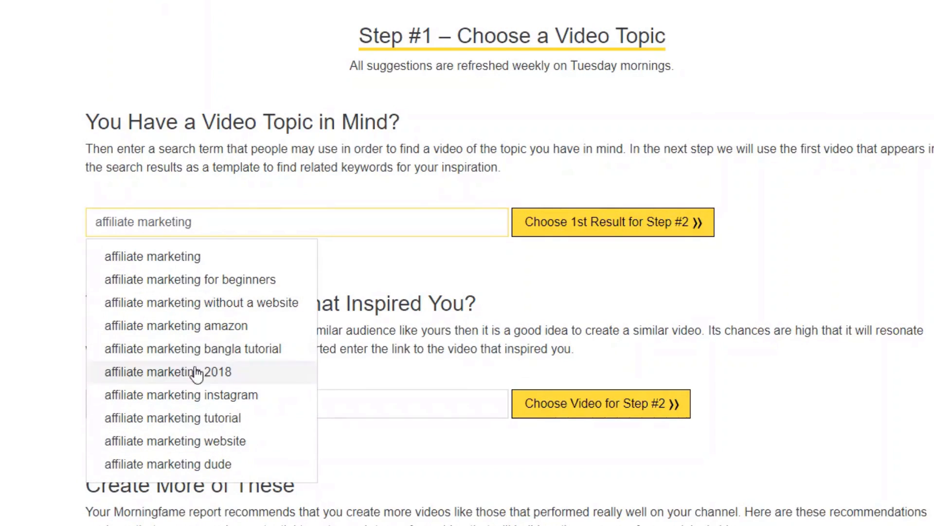
pyautogui.click(155, 288)
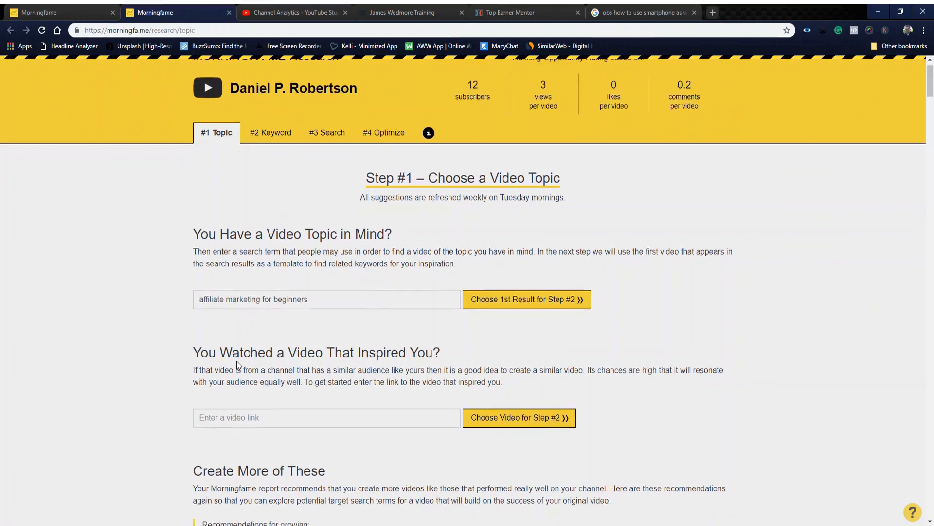
pyautogui.scroll(-1, 155, 279)
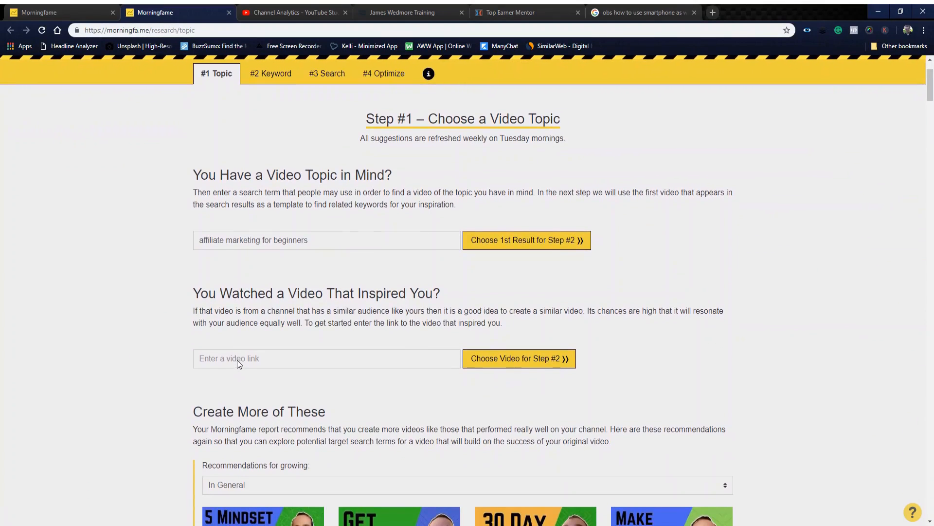
pyautogui.press('Return')
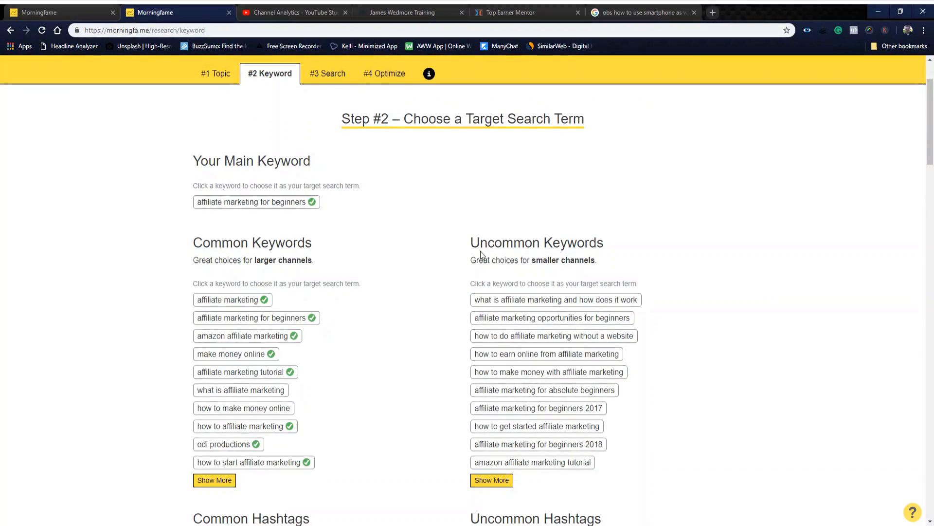
pyautogui.moveTo(469, 238); pyautogui.dragTo(593, 262)
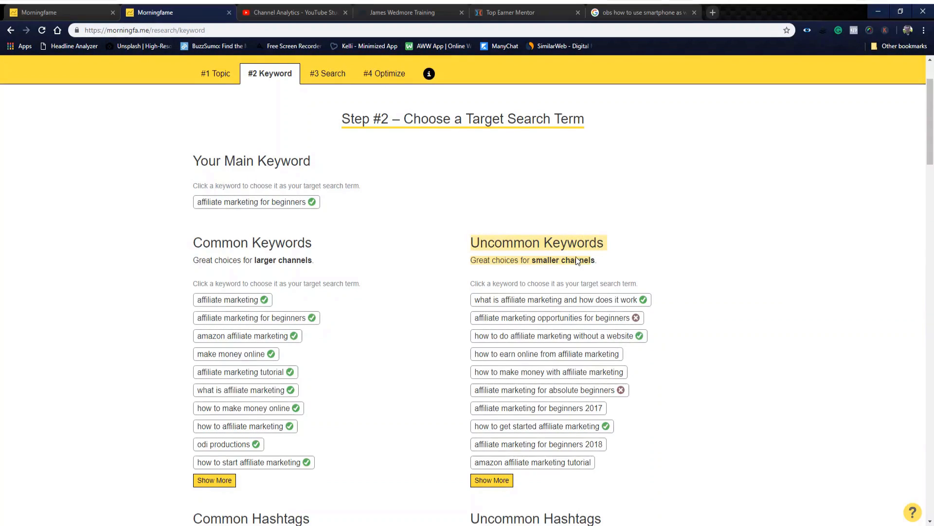
pyautogui.click(528, 261)
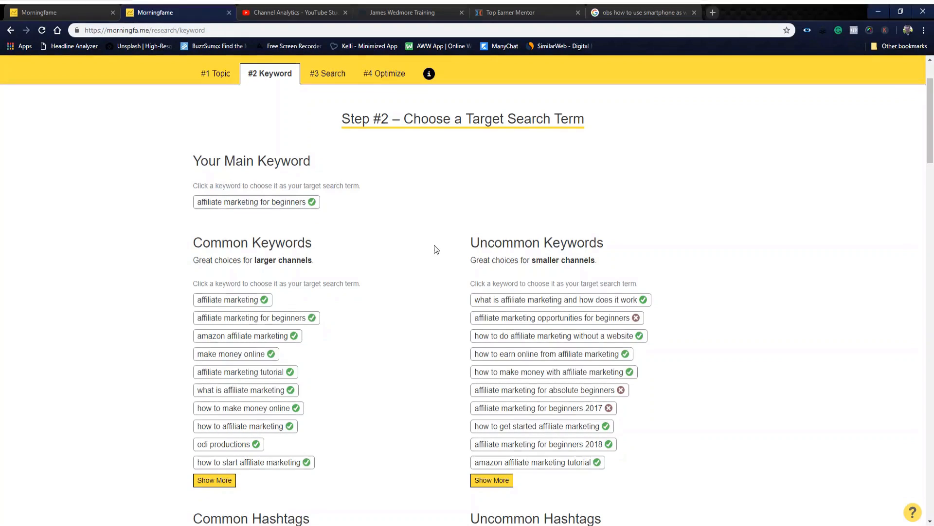
# - Switch to YouTube and bring up its search suggestions for "affiliate m"
pyautogui.click(278, 15)
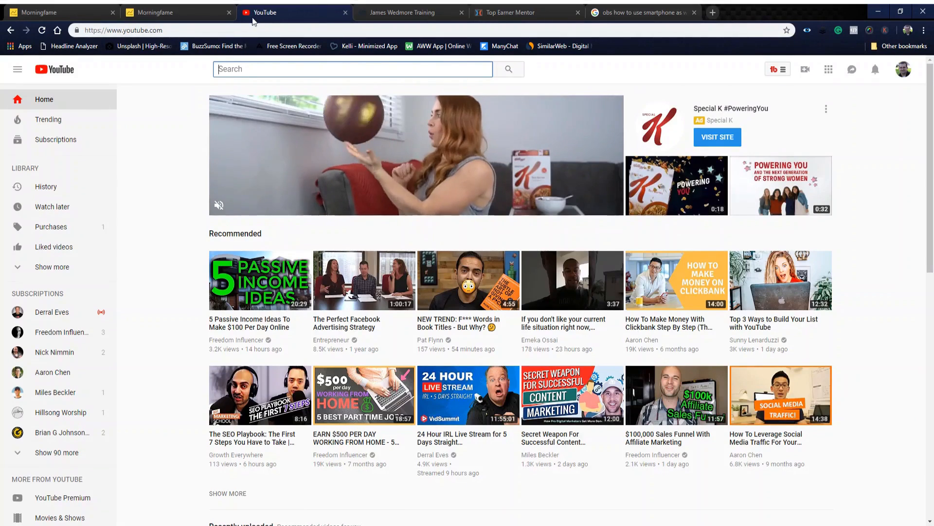
pyautogui.scroll(-3, 318, 111)
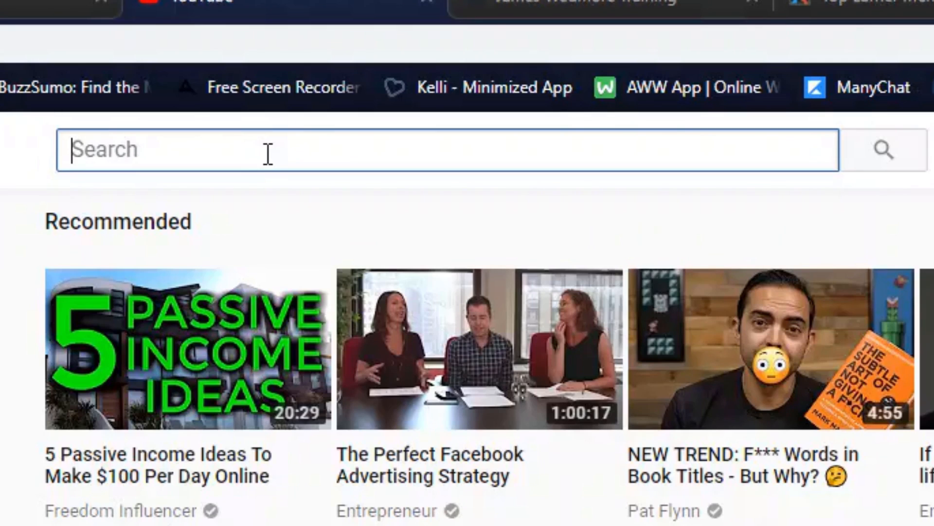
pyautogui.write('affil')
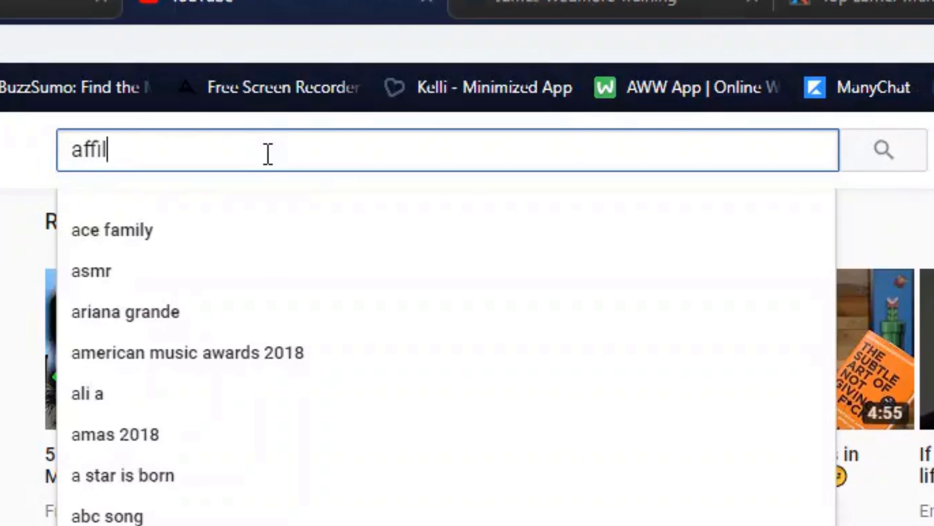
pyautogui.write('iate ')
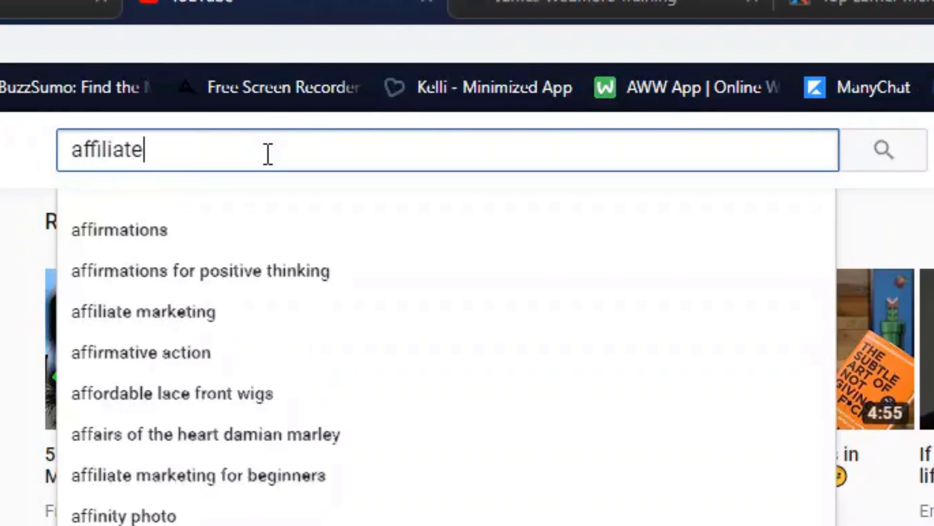
pyautogui.write('m')
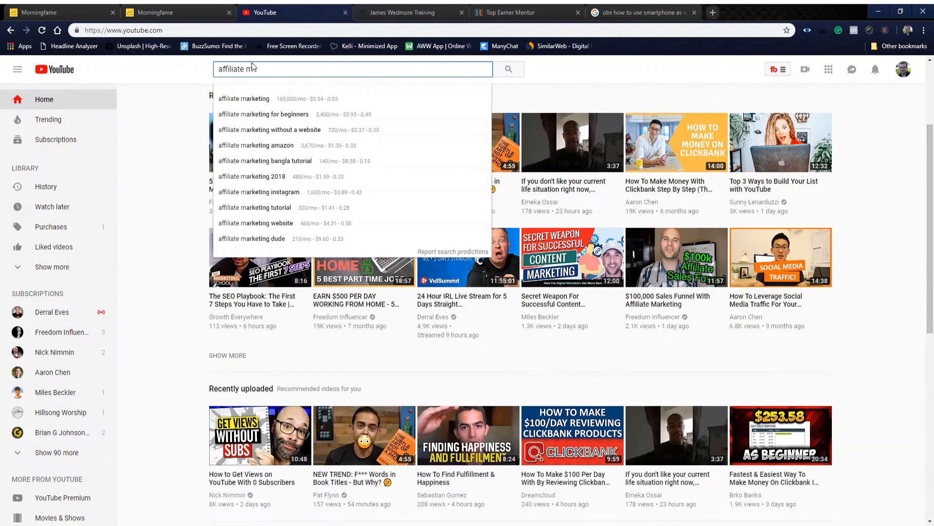
# - Return to Morningfame and choose the uncommon keyword "what is affiliate marketing and how does it work" for Step #3
pyautogui.click(174, 12)
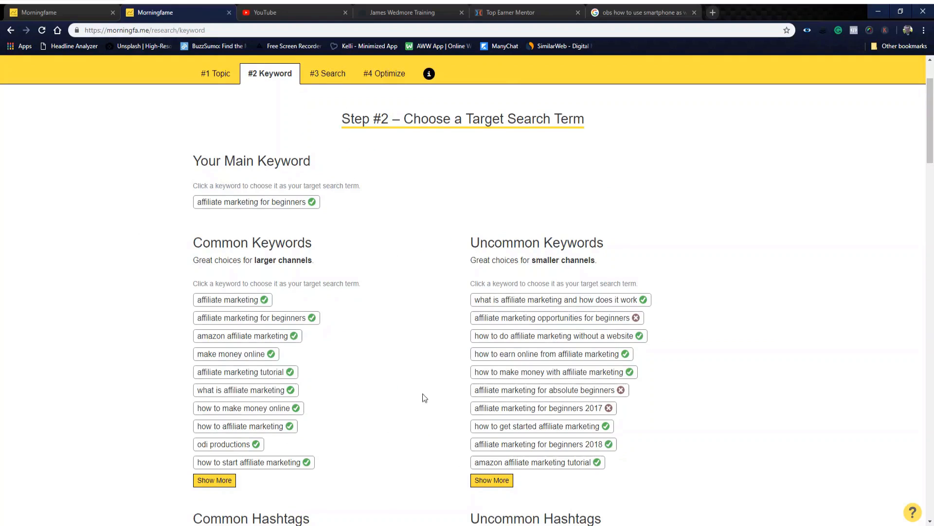
pyautogui.scroll(-1, 157, 291)
pyautogui.scroll(-1, 408, 373)
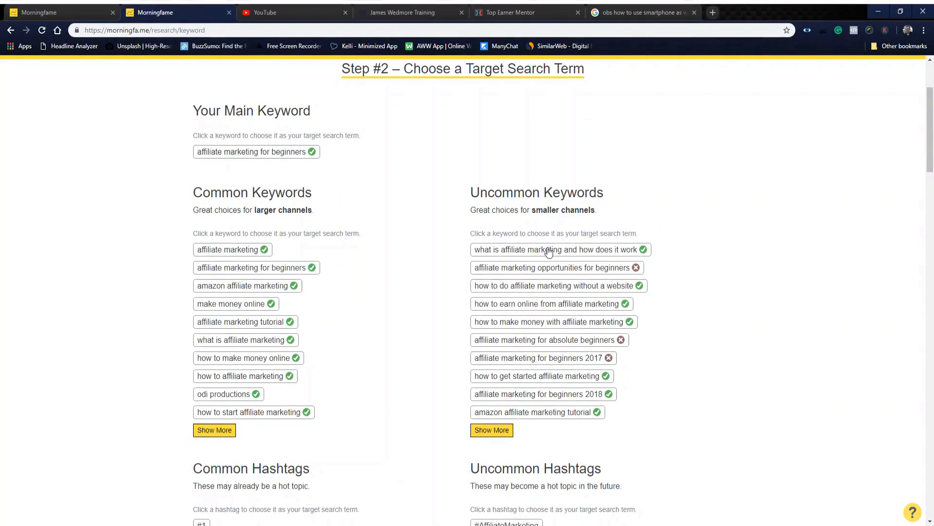
pyautogui.click(503, 248)
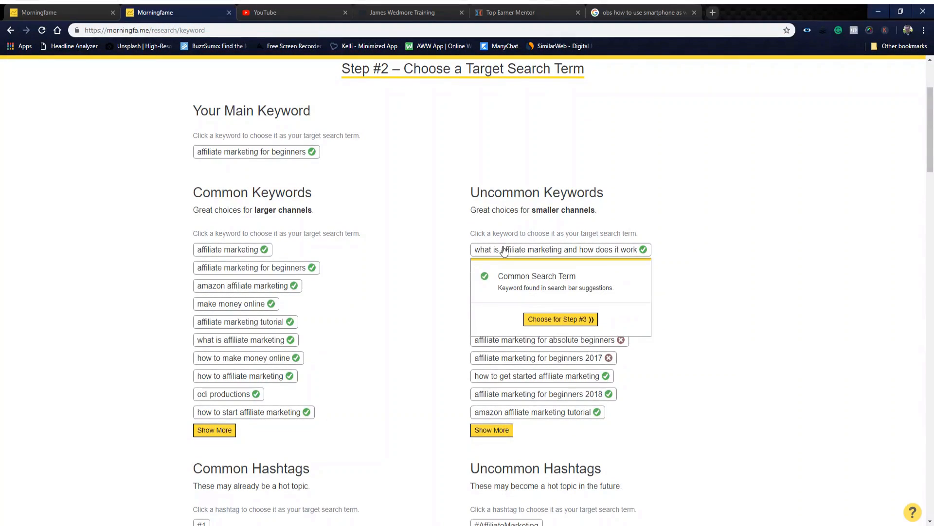
pyautogui.click(550, 321)
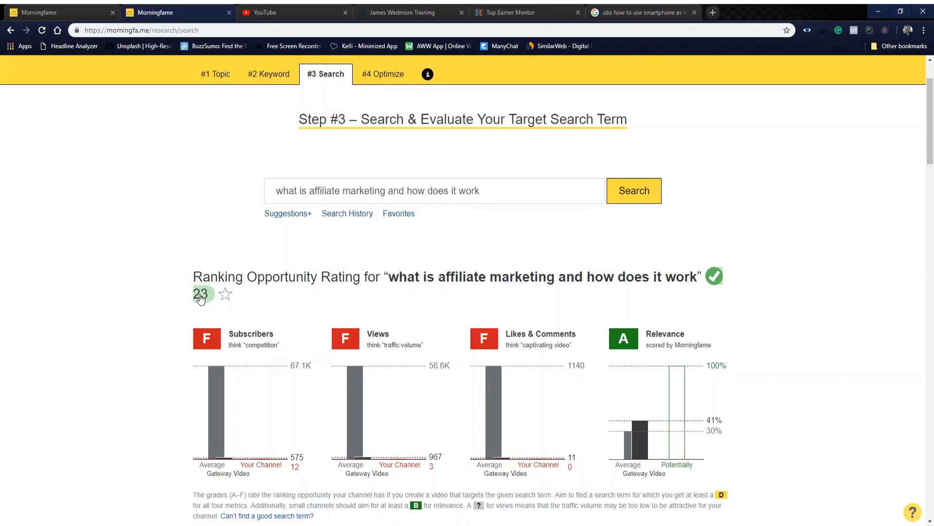
# - Mark the evaluated search term as a favorite and examine its ranking opportunity grades
pyautogui.click(225, 295)
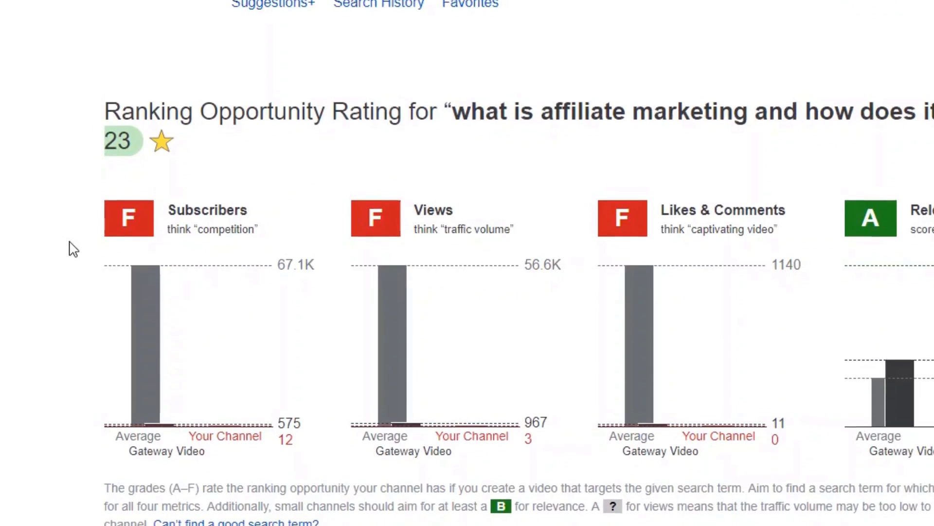
pyautogui.scroll(-1, 176, 341)
pyautogui.moveTo(71, 86); pyautogui.dragTo(319, 141)
pyautogui.click(41, 81)
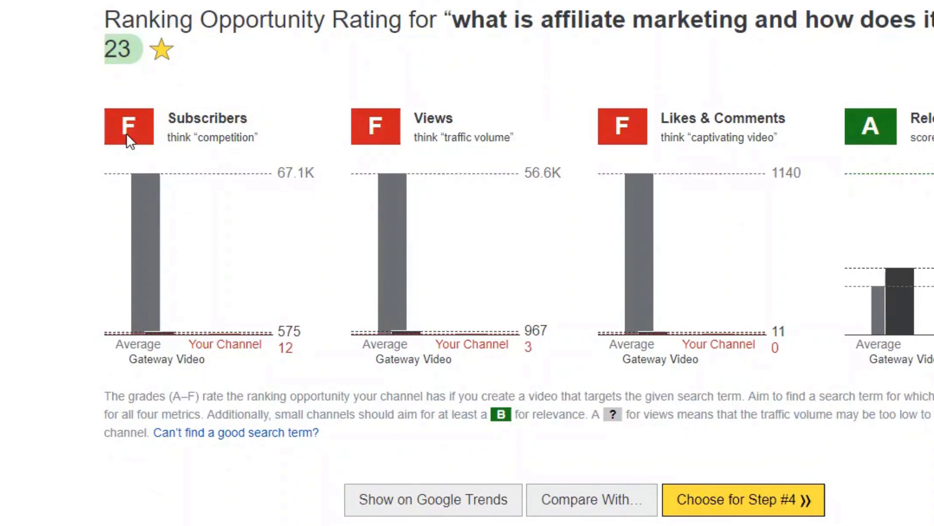
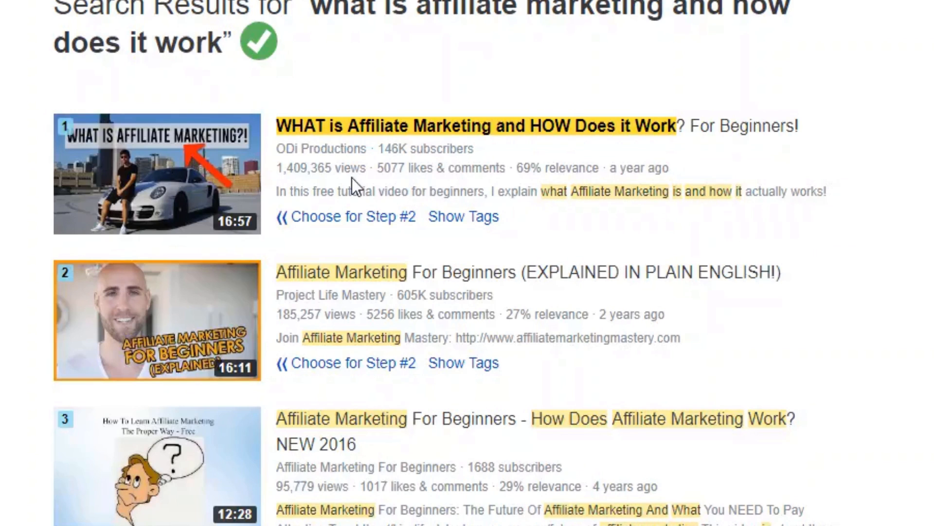
# - Show the tags of the first-ranked video in the search results and examine them
pyautogui.click(458, 220)
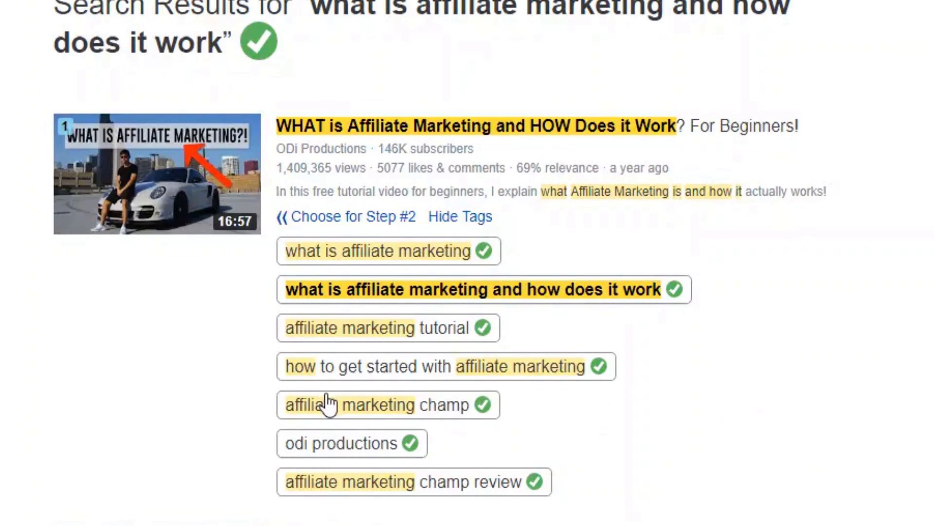
pyautogui.scroll(-5, 313, 355)
pyautogui.scroll(3, 303, 298)
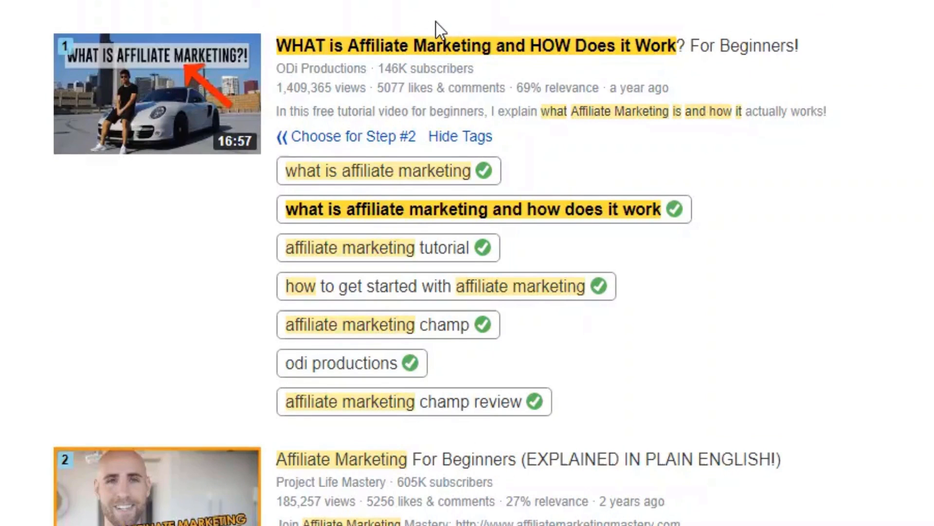
# - Examine the lower-ranked search results, through the Gateway Video and the entries after it, for views, subscribers and relevance
pyautogui.scroll(-1, 467, 263)
pyautogui.scroll(-5, 467, 263)
pyautogui.scroll(-3, 467, 263)
pyautogui.scroll(-1, 488, 62)
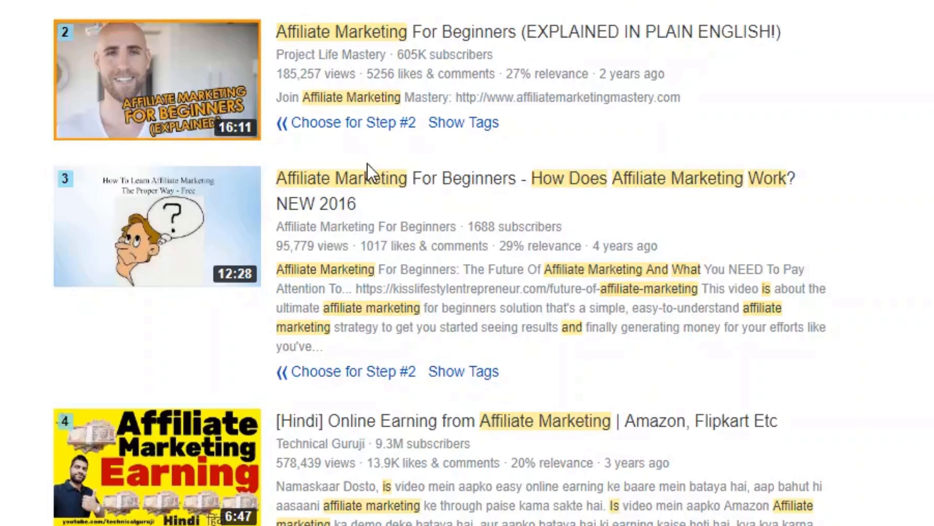
pyautogui.scroll(-5, 555, 332)
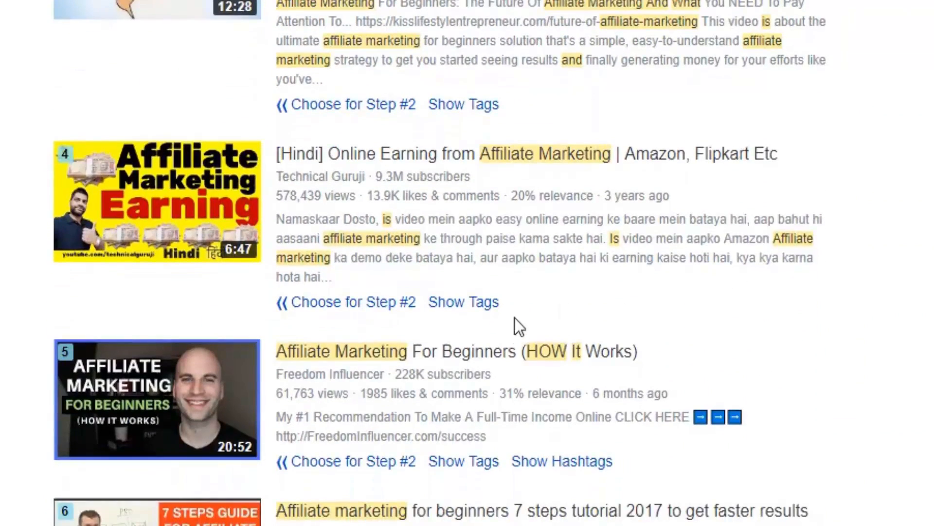
pyautogui.scroll(-6, 515, 318)
pyautogui.scroll(-4, 486, 199)
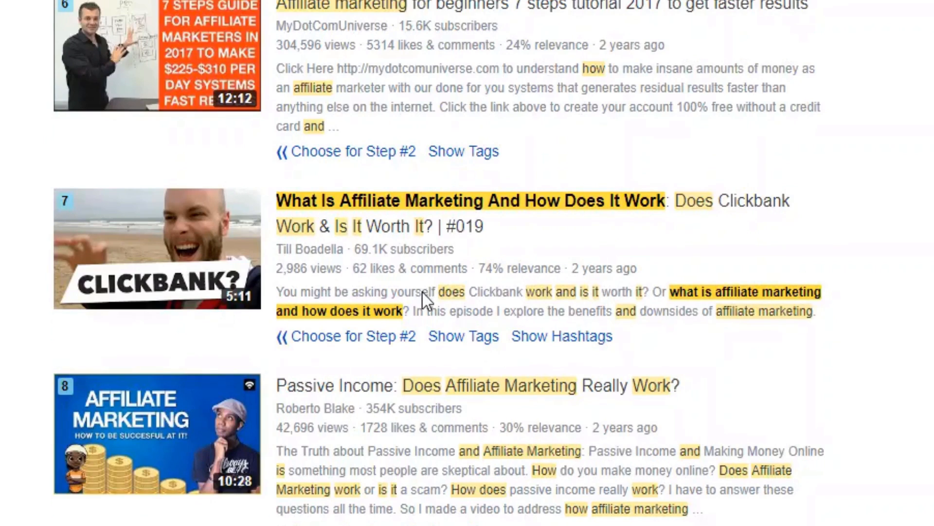
pyautogui.scroll(-1, 422, 293)
pyautogui.scroll(-5, 477, 277)
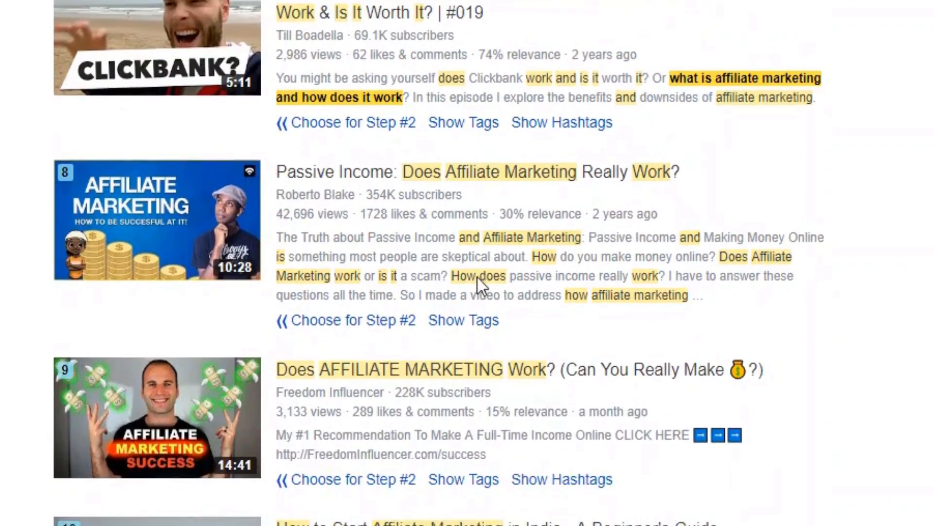
pyautogui.scroll(-2, 478, 278)
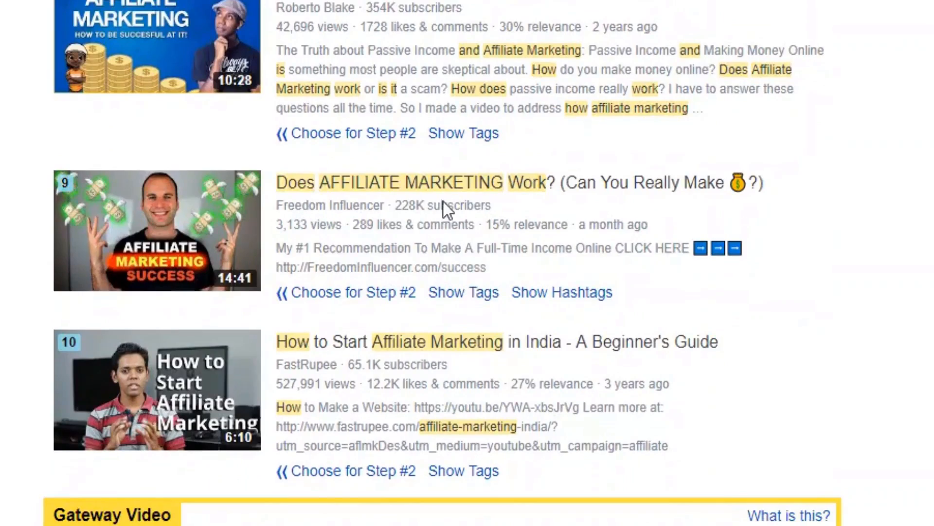
pyautogui.scroll(-4, 444, 208)
pyautogui.scroll(-5, 441, 221)
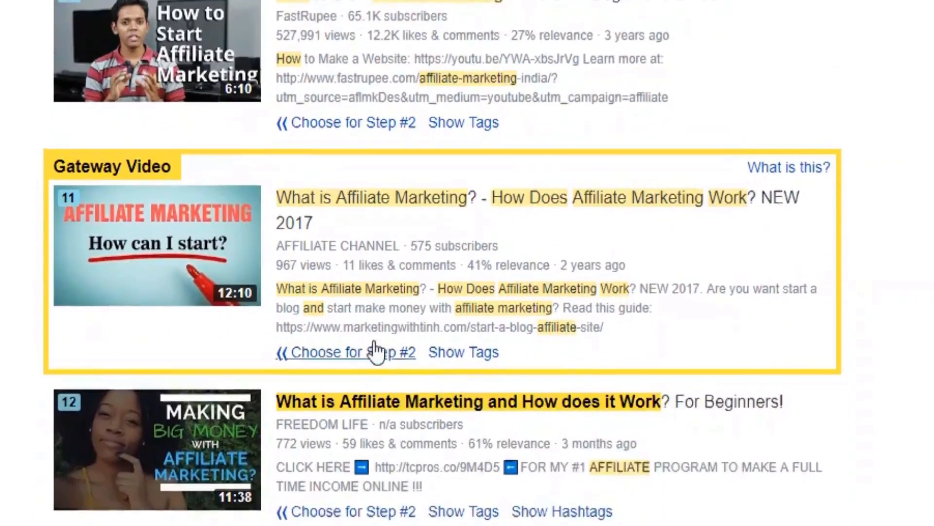
pyautogui.scroll(-7, 370, 330)
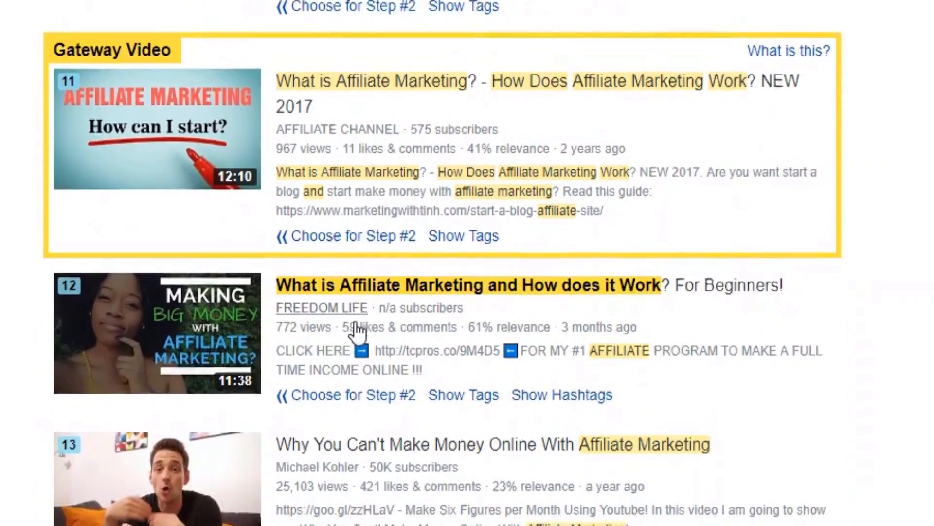
# - Examine the remaining search results down to the twentieth video and return to the ranking opportunity rating
pyautogui.scroll(-20, 395, 421)
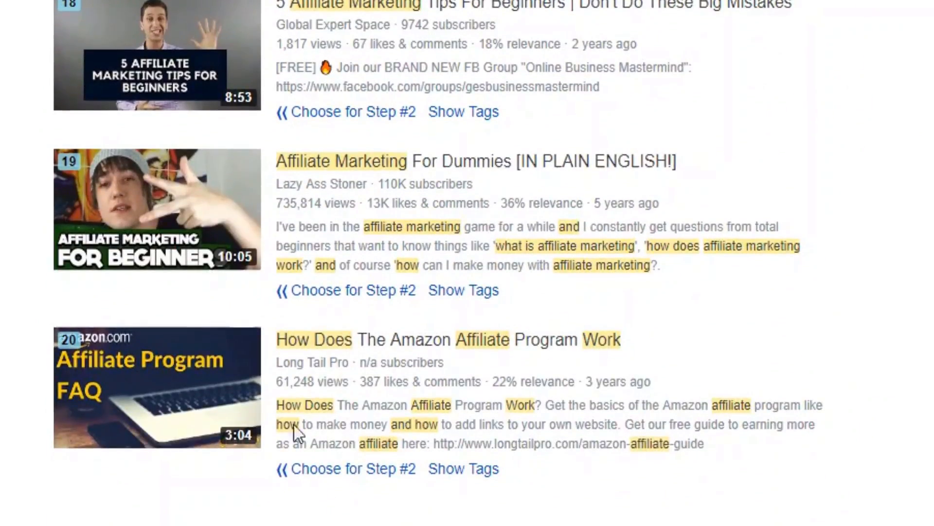
pyautogui.scroll(9, 322, 349)
pyautogui.scroll(20, 372, 345)
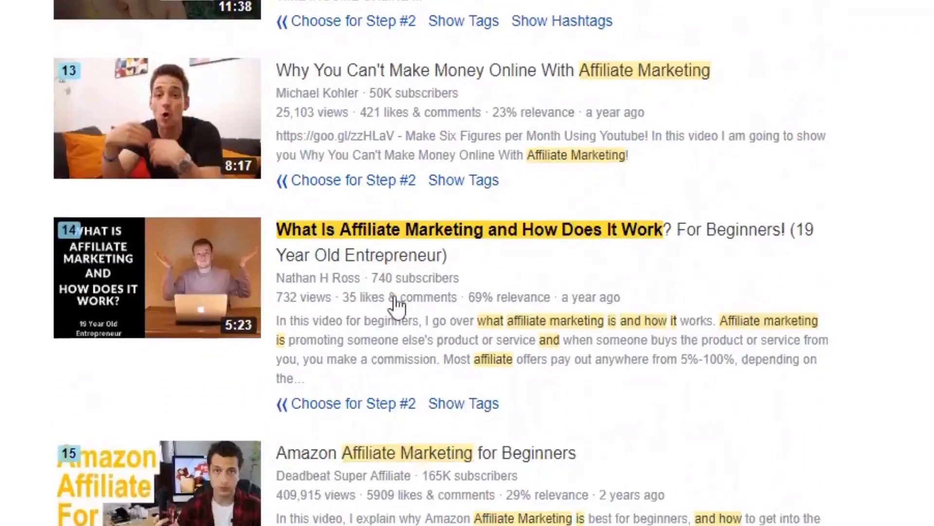
pyautogui.scroll(20, 362, 293)
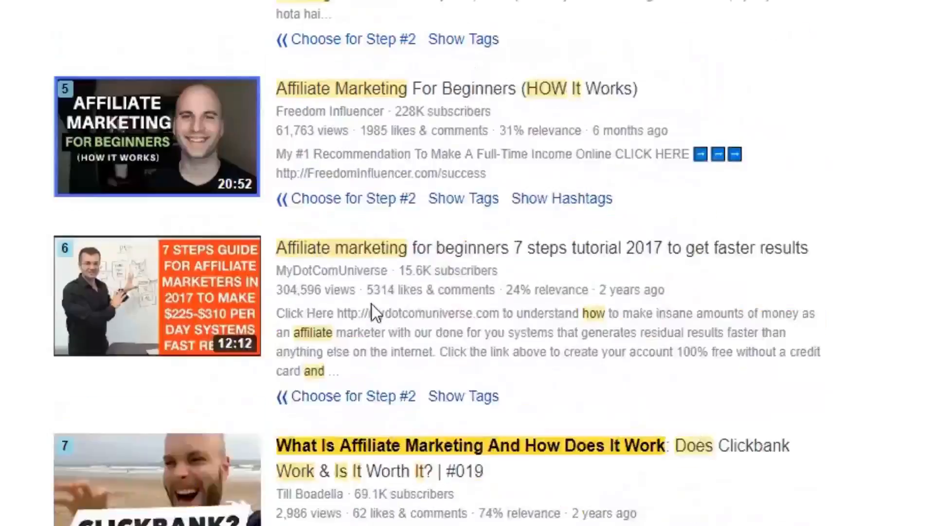
pyautogui.scroll(8, 400, 280)
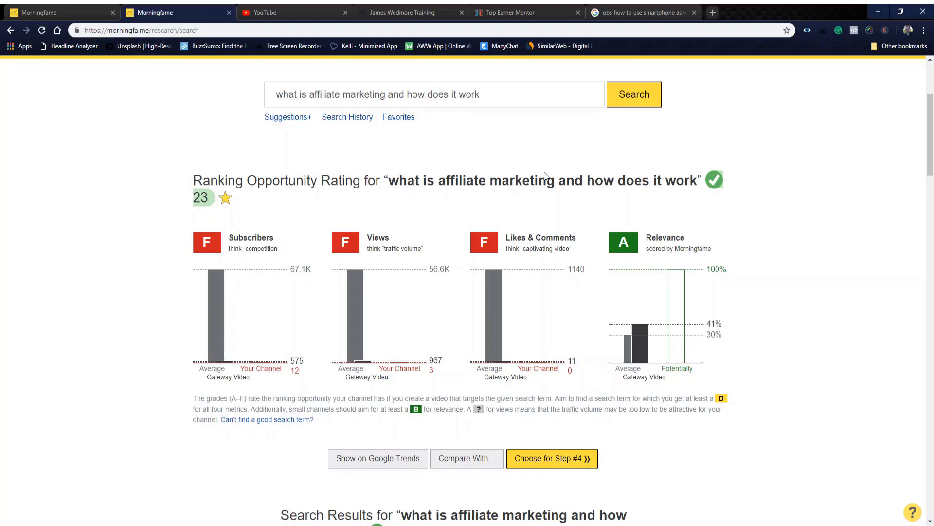
# - Evaluate the similar suggested term "what is affiliate marketing and how to start with it" and examine its ranking opportunity grades
pyautogui.click(284, 121)
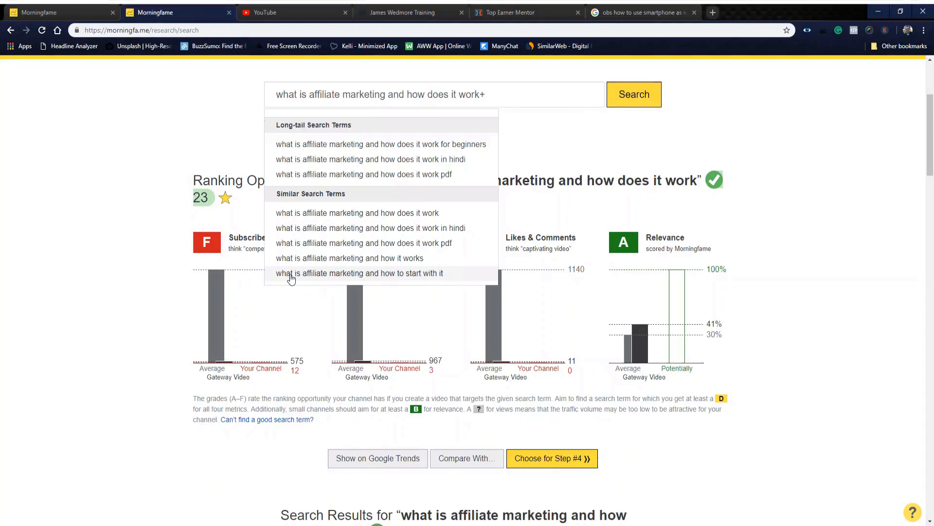
pyautogui.click(406, 274)
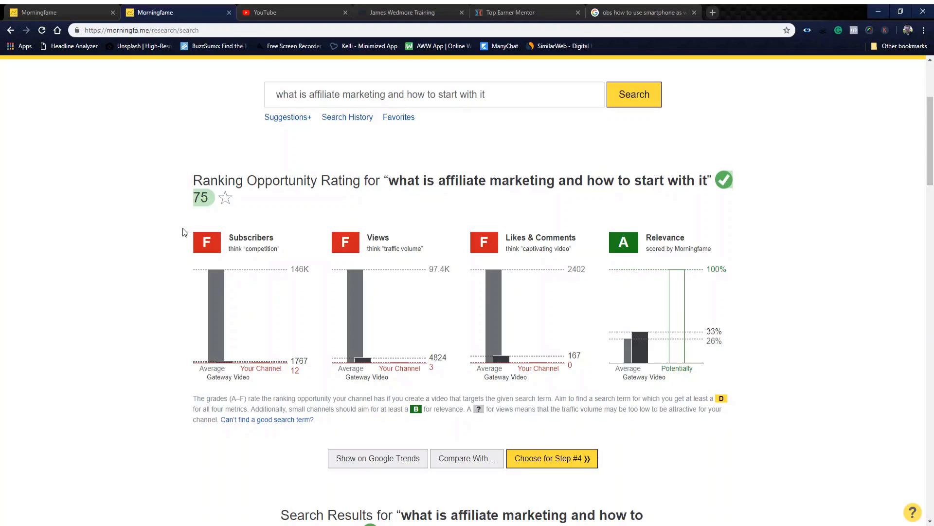
pyautogui.moveTo(188, 225); pyautogui.dragTo(470, 252)
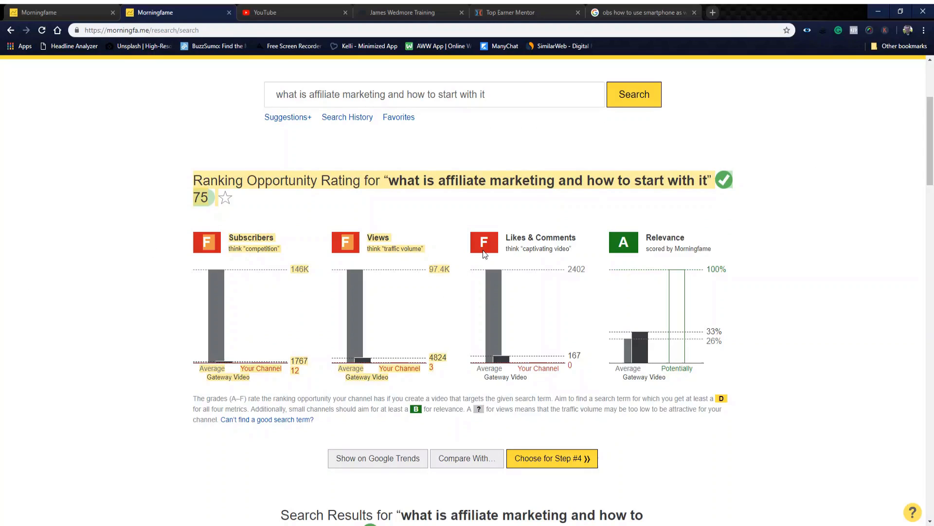
pyautogui.click(569, 387)
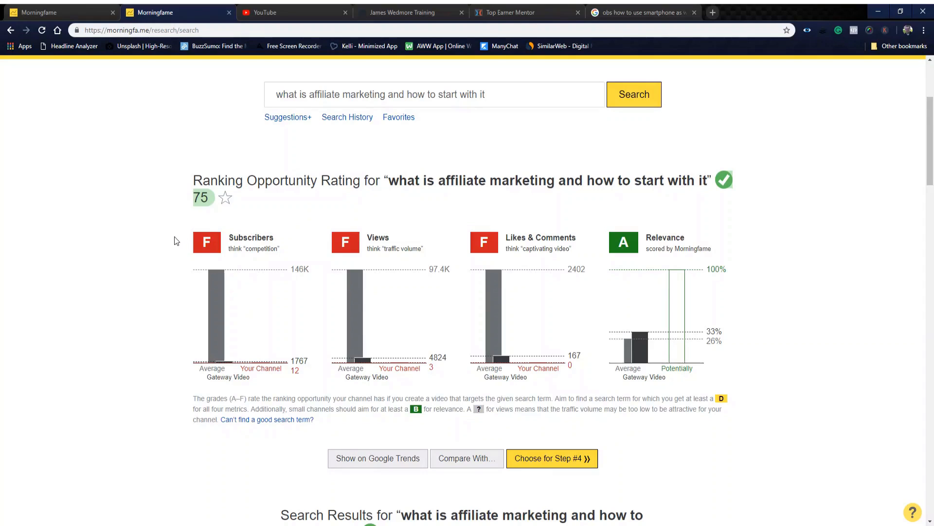
pyautogui.moveTo(183, 239); pyautogui.dragTo(255, 242)
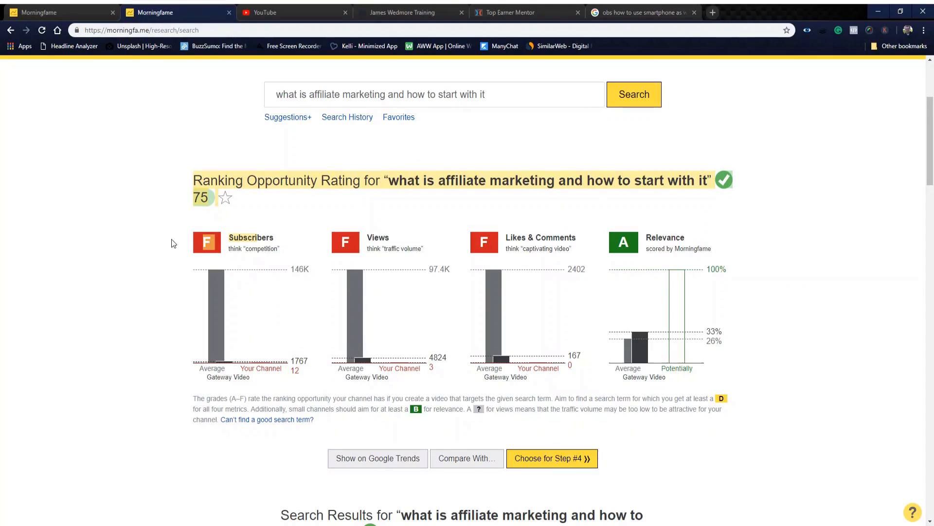
pyautogui.moveTo(249, 237); pyautogui.dragTo(278, 248)
# - Look through all the search results for the new term for views, subscribers and relevance, ending back at the rating
pyautogui.scroll(-20, 226, 444)
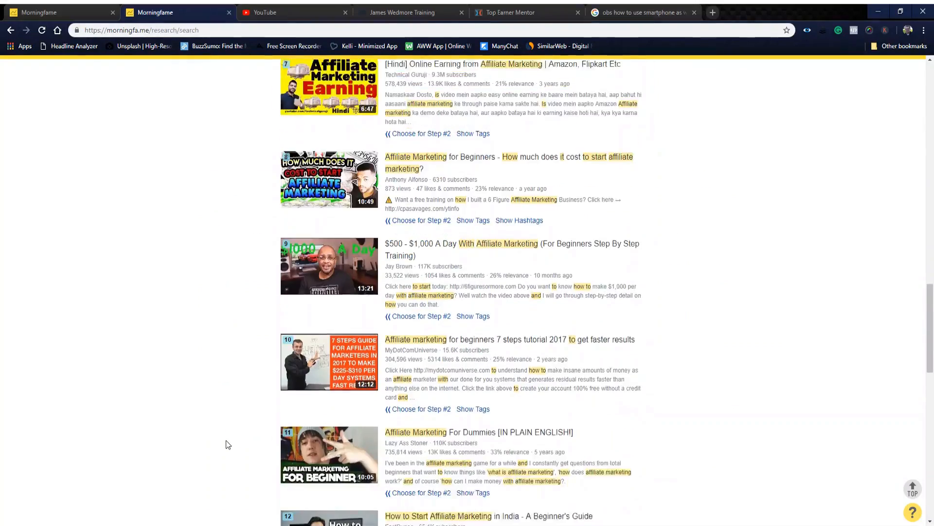
pyautogui.scroll(-6, 226, 441)
pyautogui.scroll(-6, 225, 440)
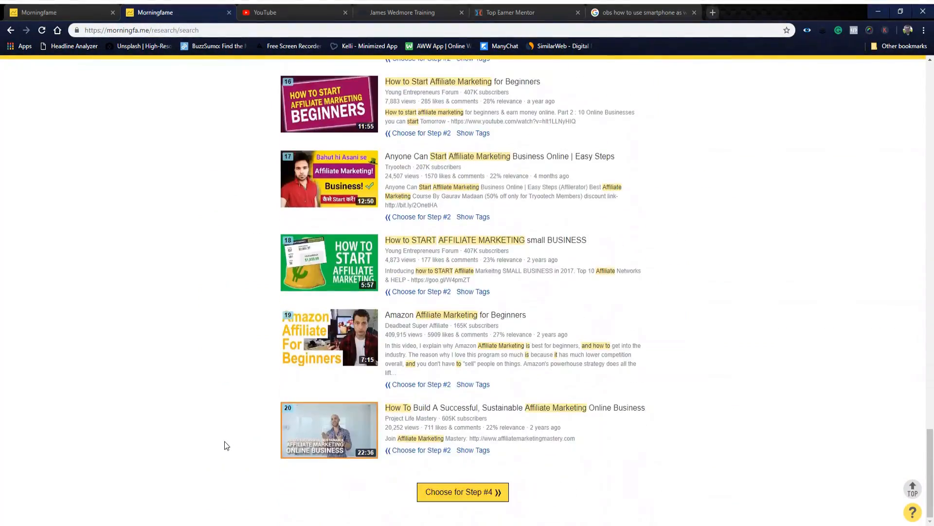
pyautogui.scroll(9, 227, 439)
pyautogui.scroll(18, 229, 419)
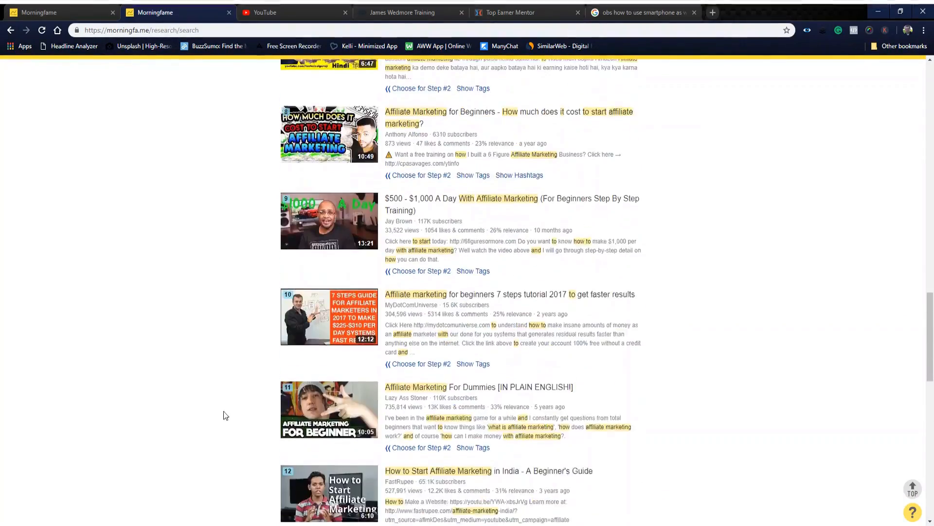
pyautogui.scroll(6, 284, 404)
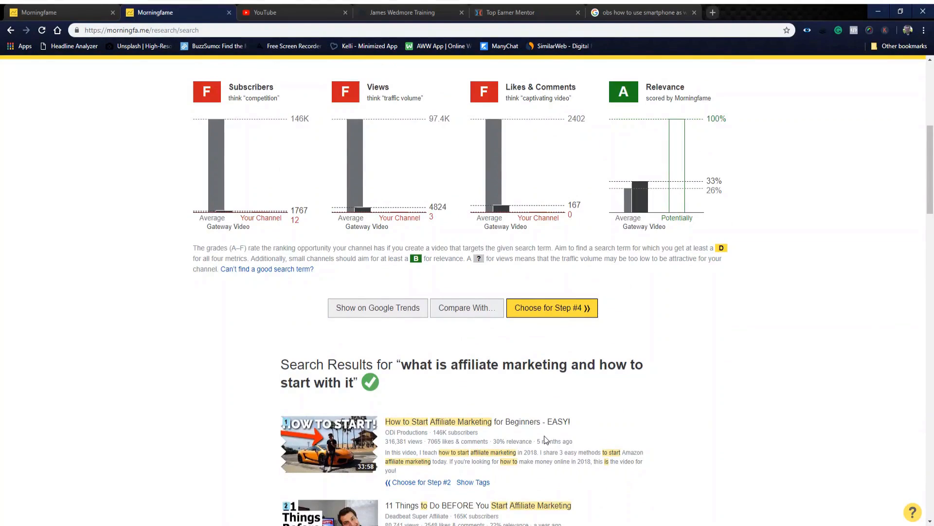
pyautogui.scroll(3, 550, 428)
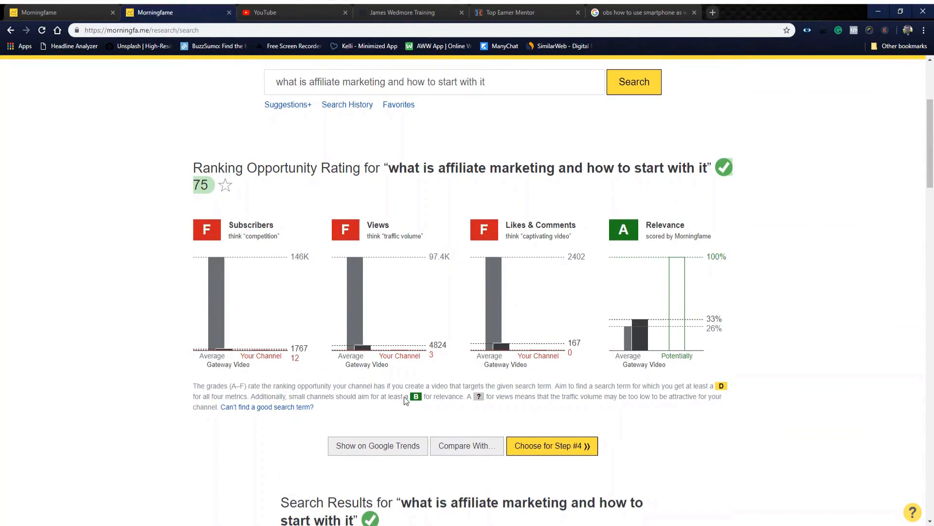
# - Compare the current term with "what is affiliate marketing and how does it work" from the search history and examine both ratings
pyautogui.click(465, 445)
pyautogui.scroll(-10, 387, 434)
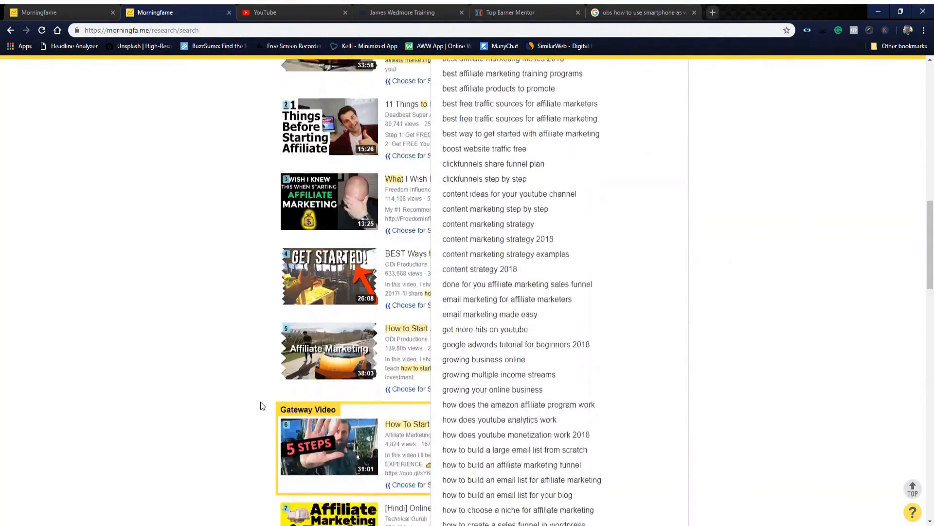
pyautogui.scroll(-15, 263, 406)
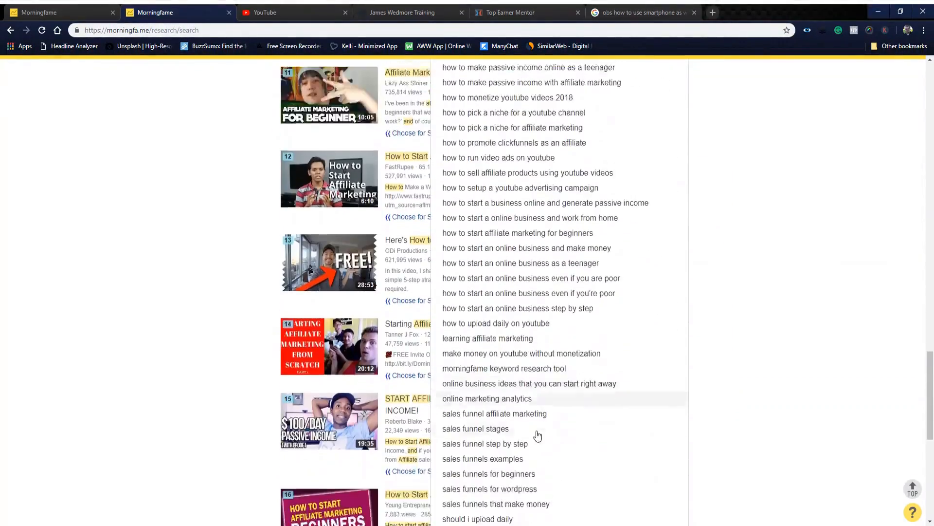
pyautogui.scroll(-8, 540, 435)
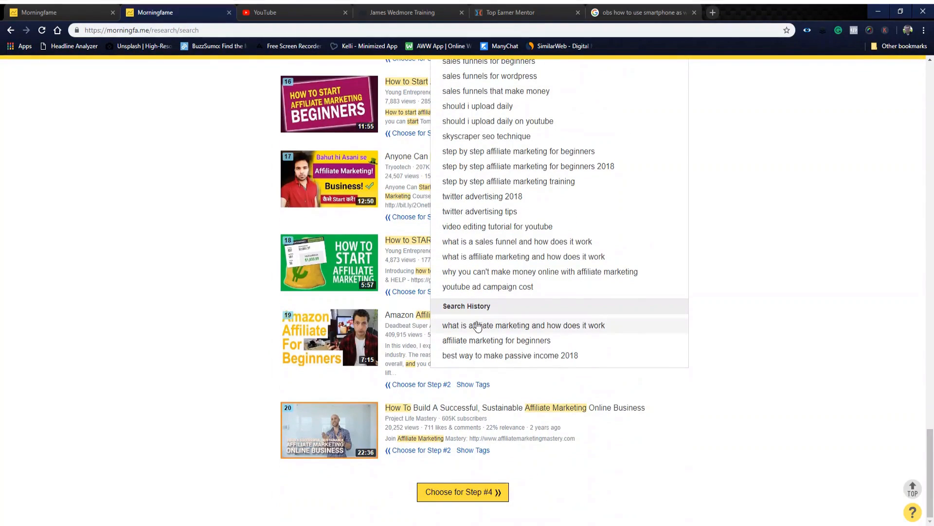
pyautogui.click(512, 327)
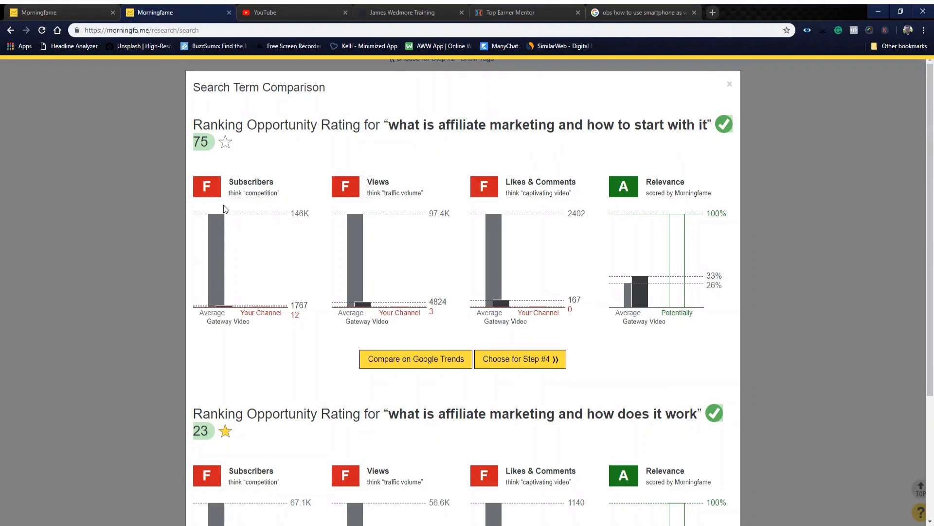
pyautogui.scroll(-3, 261, 326)
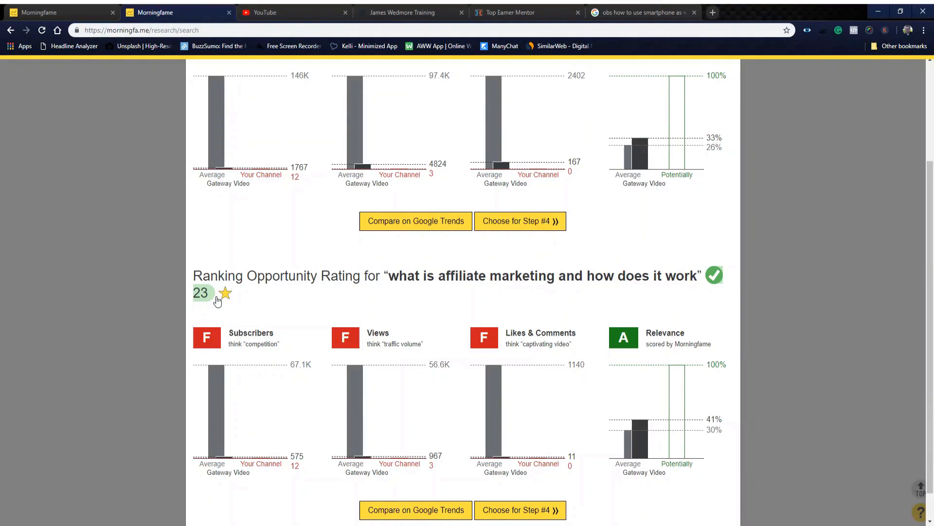
pyautogui.scroll(3, 261, 316)
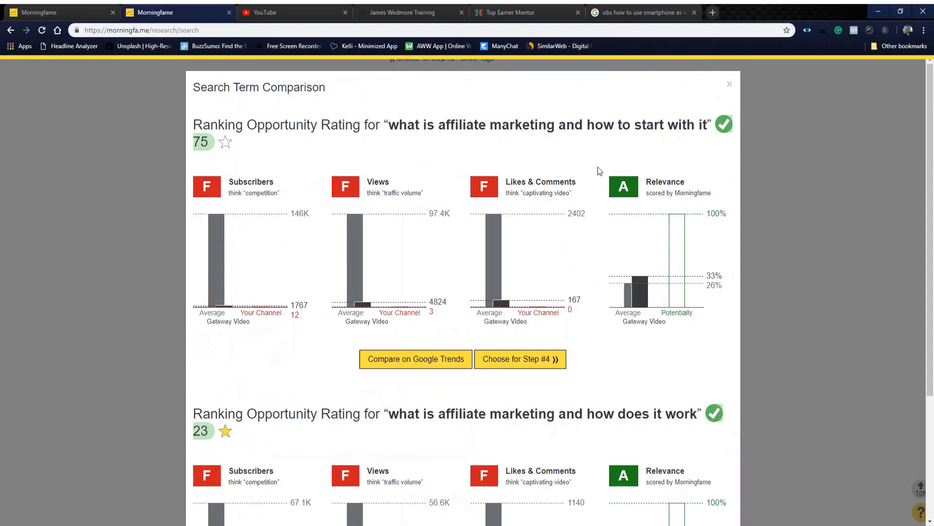
# - Mark "what is affiliate marketing and how to start with it" as a favorite in the search term comparison
pyautogui.click(226, 143)
pyautogui.scroll(-1, 274, 261)
pyautogui.scroll(1, 275, 261)
pyautogui.scroll(-1, 276, 260)
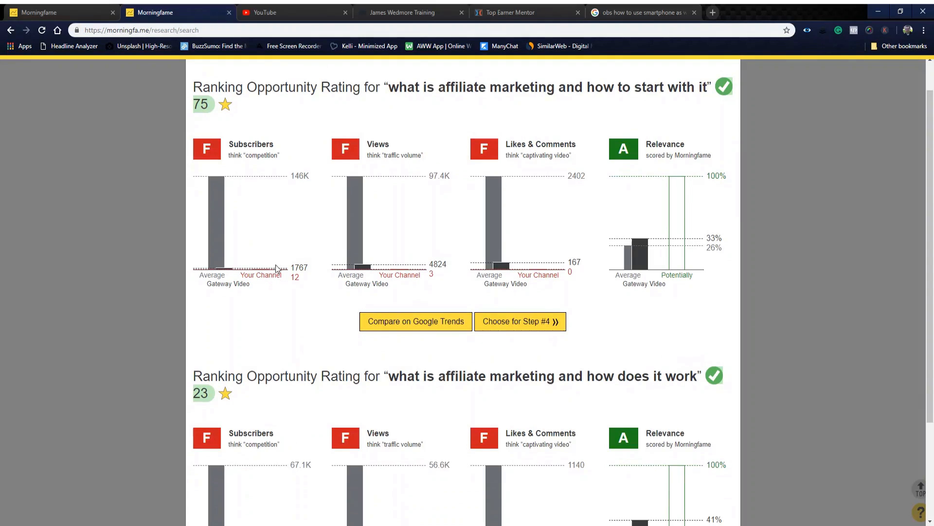
# - Examine the subscribers, views, likes and comments, and relevance of both compared terms against each other
pyautogui.scroll(-3, 272, 335)
pyautogui.scroll(3, 263, 329)
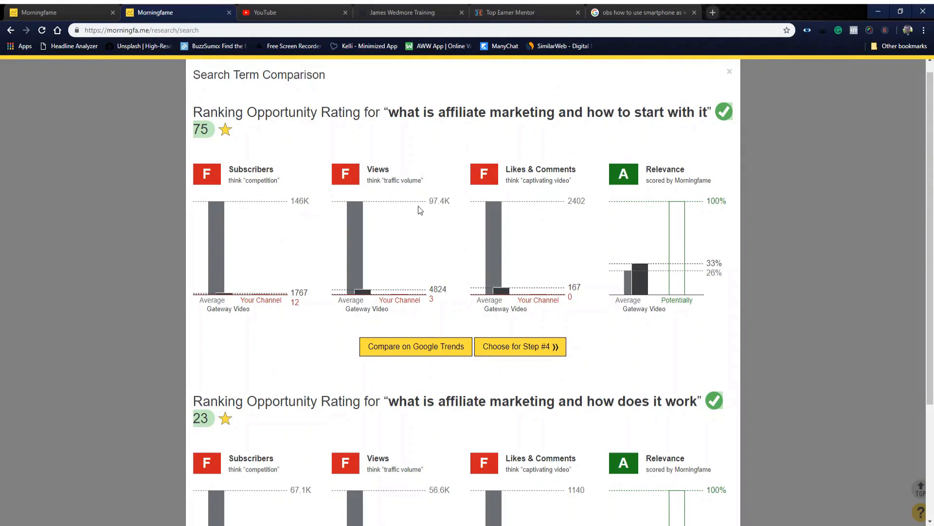
pyautogui.scroll(-3, 422, 213)
pyautogui.scroll(1, 375, 224)
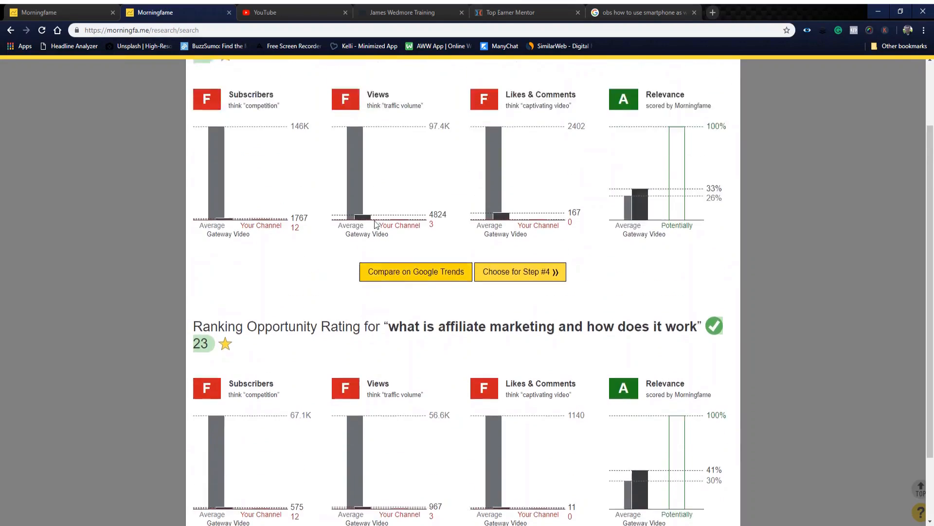
pyautogui.scroll(1, 389, 224)
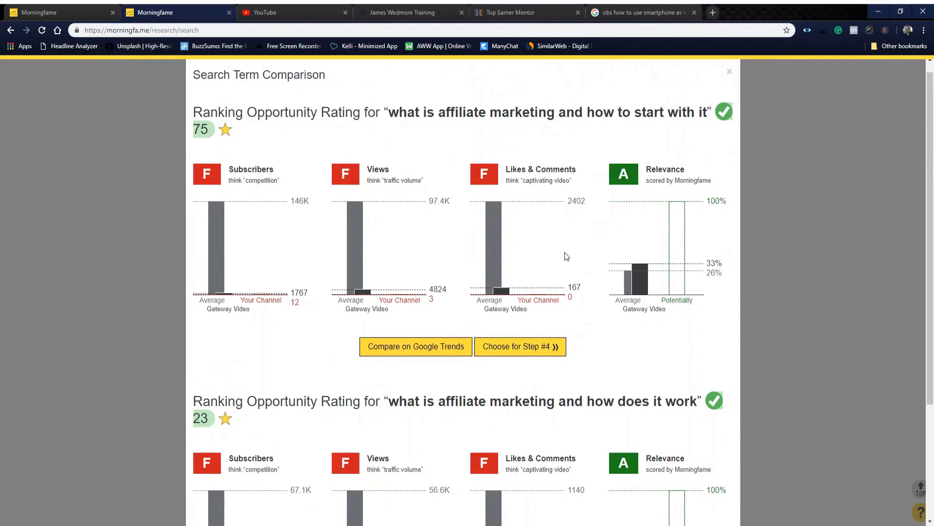
pyautogui.scroll(-1, 567, 257)
pyautogui.scroll(-1, 567, 257)
pyautogui.scroll(1, 574, 246)
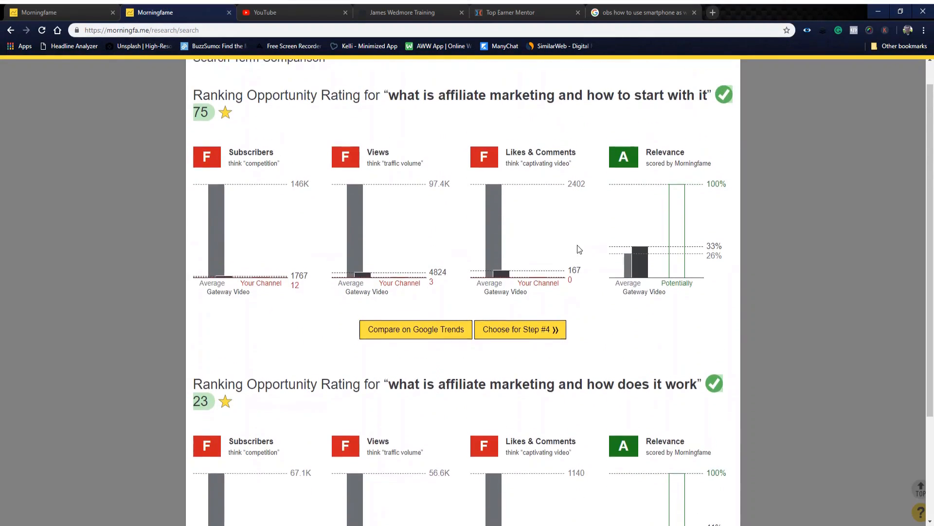
pyautogui.scroll(1, 567, 238)
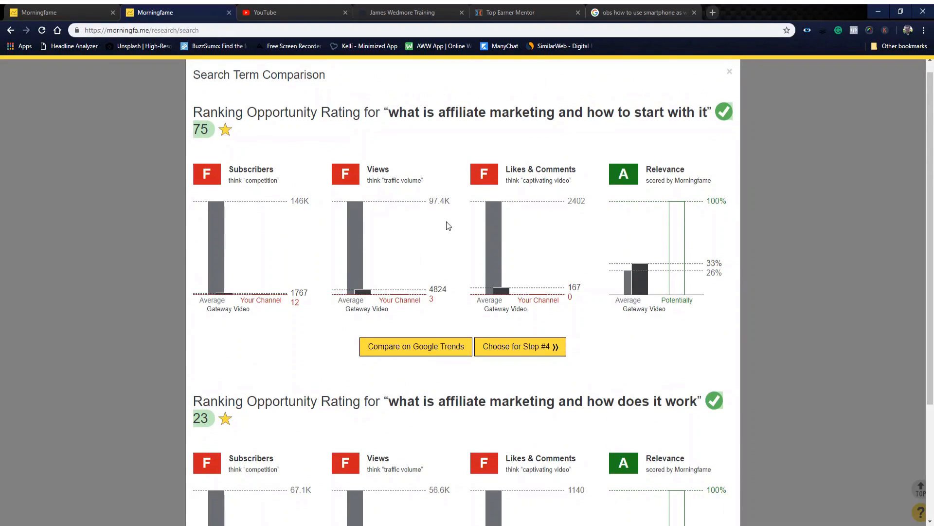
pyautogui.scroll(-3, 429, 271)
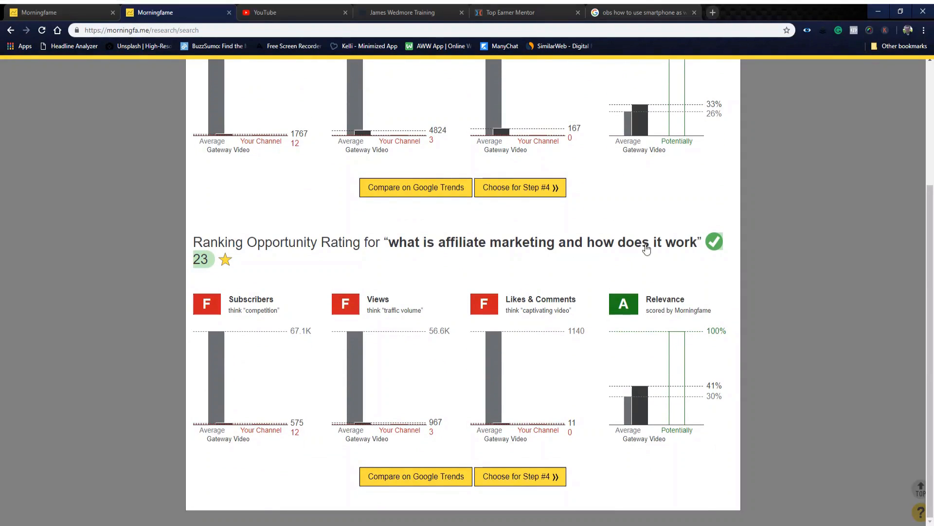
pyautogui.scroll(3, 363, 258)
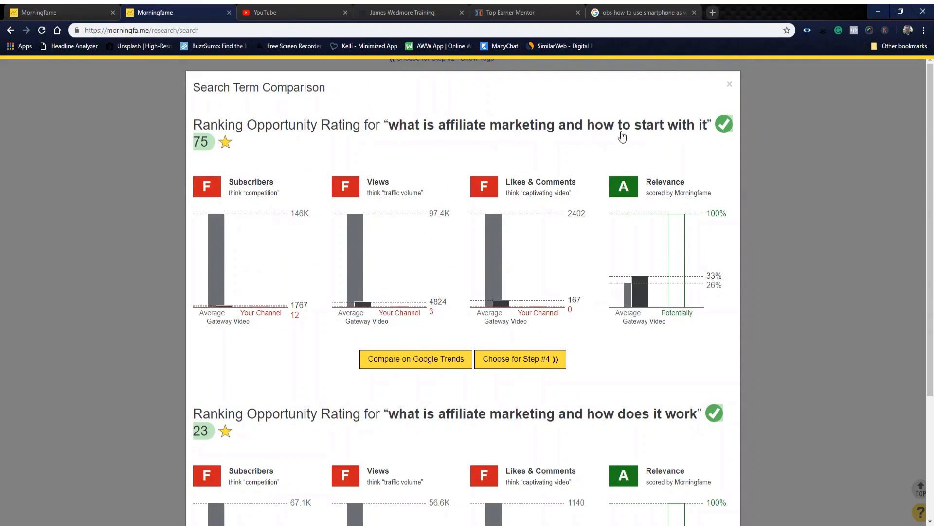
# - Choose "what is affiliate marketing and how to start with it" for Step #4 and copy the video title into the description
pyautogui.click(504, 366)
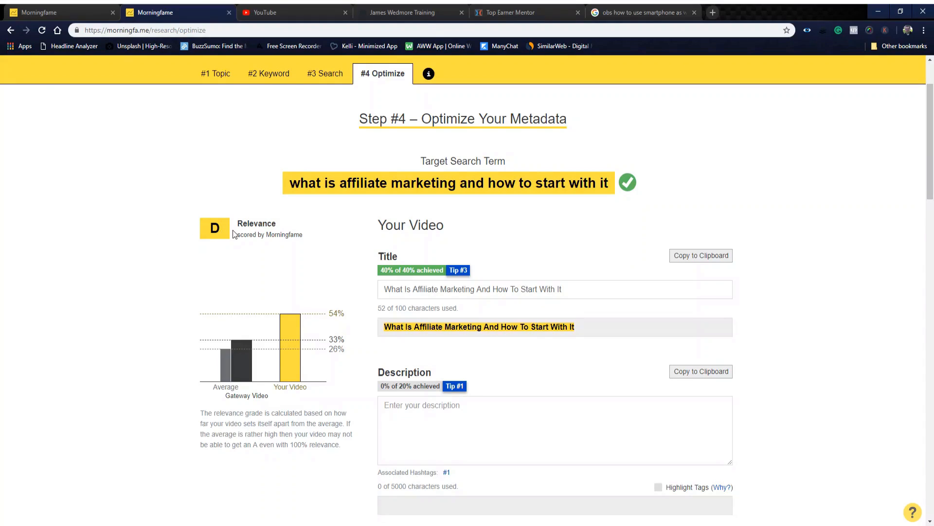
pyautogui.click(698, 258)
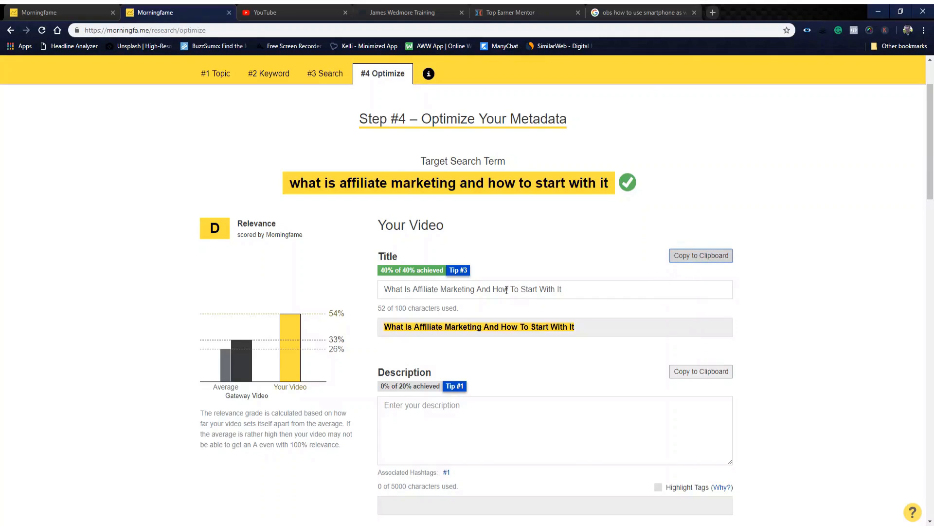
pyautogui.click(450, 404)
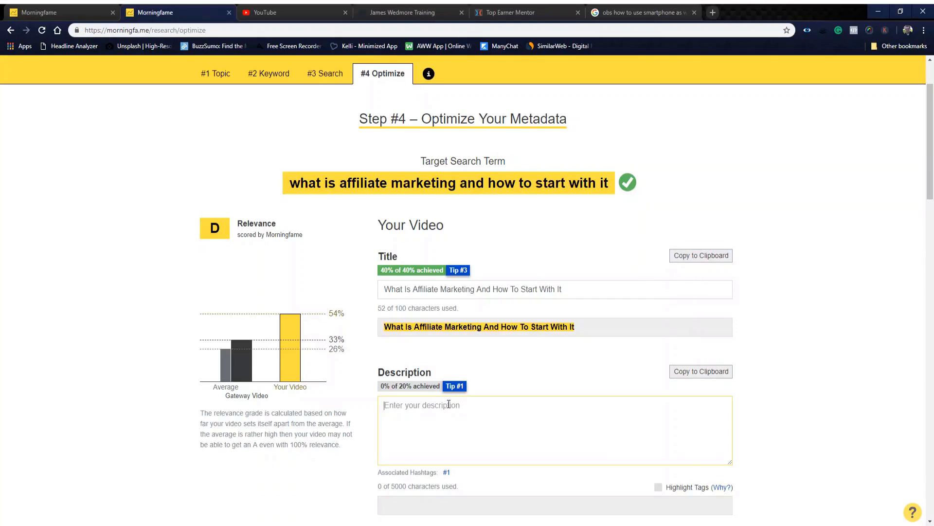
pyautogui.write('What Is Affiliate Marketing And How To Start With It')
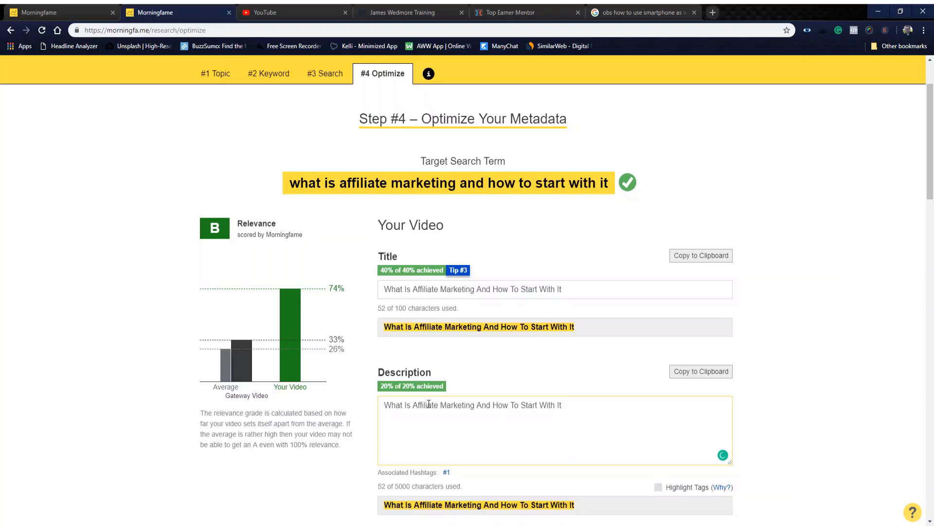
# - Turn on tag highlighting for the description and add the video title "What Is Affiliate Marketing And How To Start With It" as a tag
pyautogui.click(659, 487)
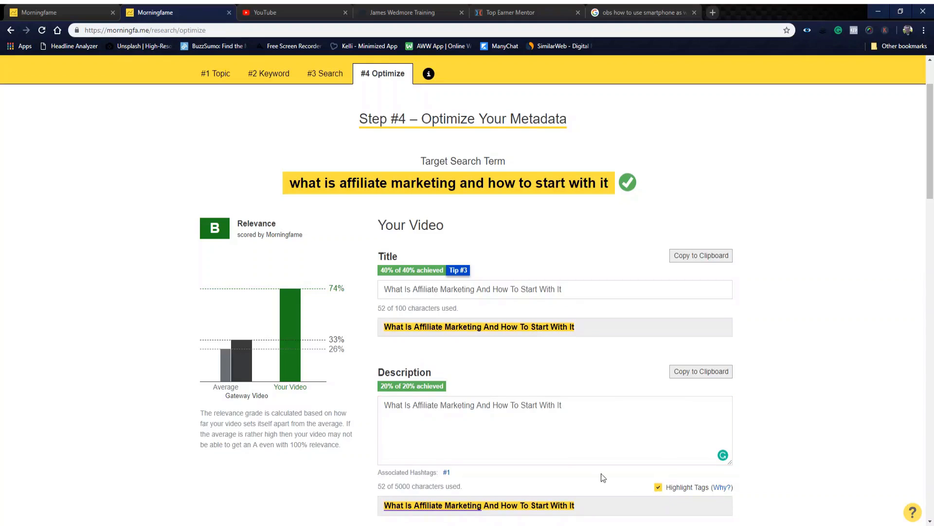
pyautogui.scroll(-1, 417, 441)
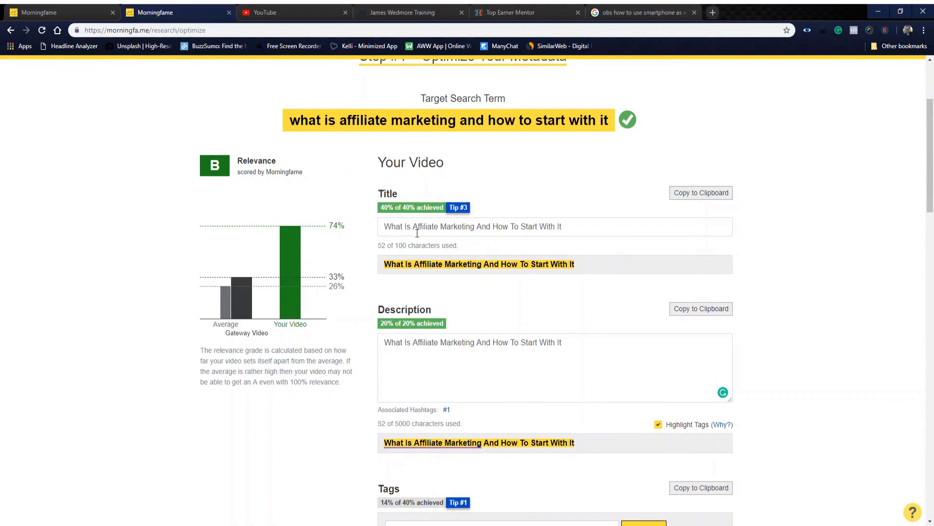
pyautogui.moveTo(383, 226); pyautogui.dragTo(585, 222)
pyautogui.hotkey('ctrl', 'c')
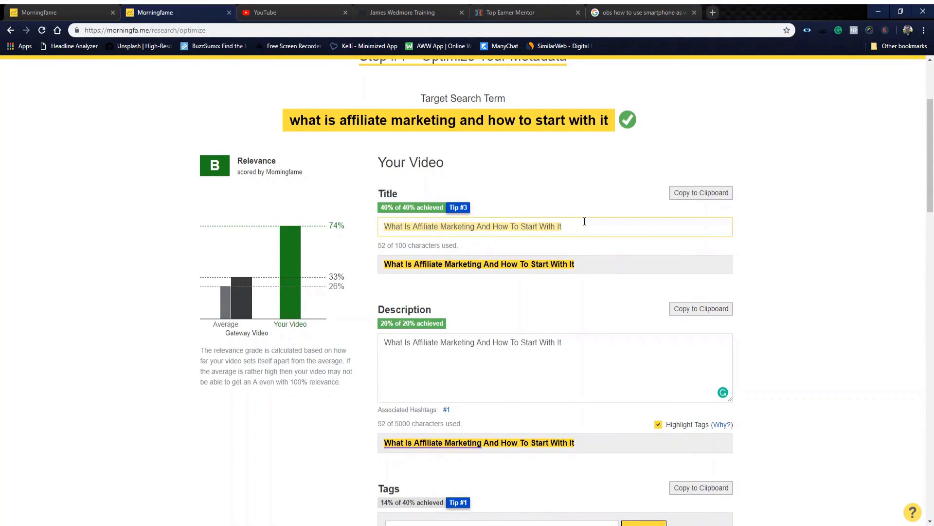
pyautogui.click(582, 341)
pyautogui.scroll(-3, 317, 403)
pyautogui.click(337, 234)
pyautogui.hotkey('ctrl', 'v')
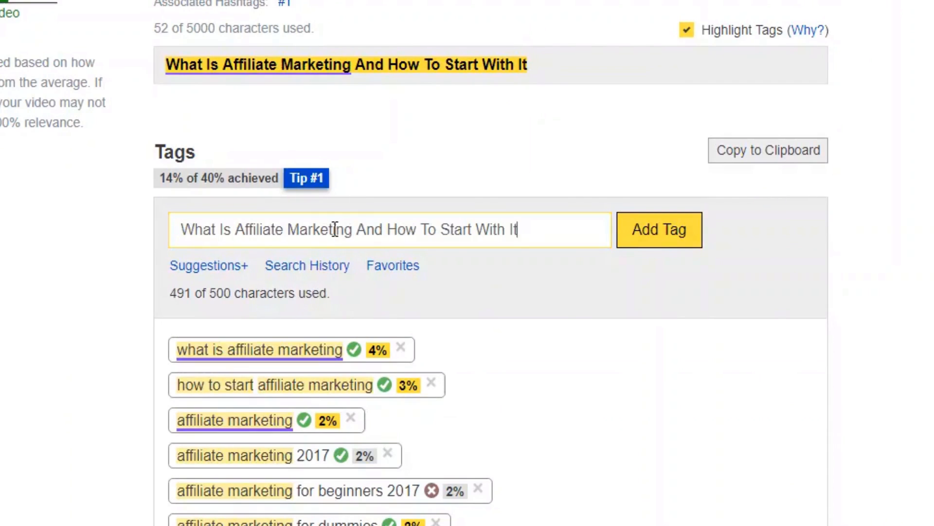
pyautogui.click(638, 242)
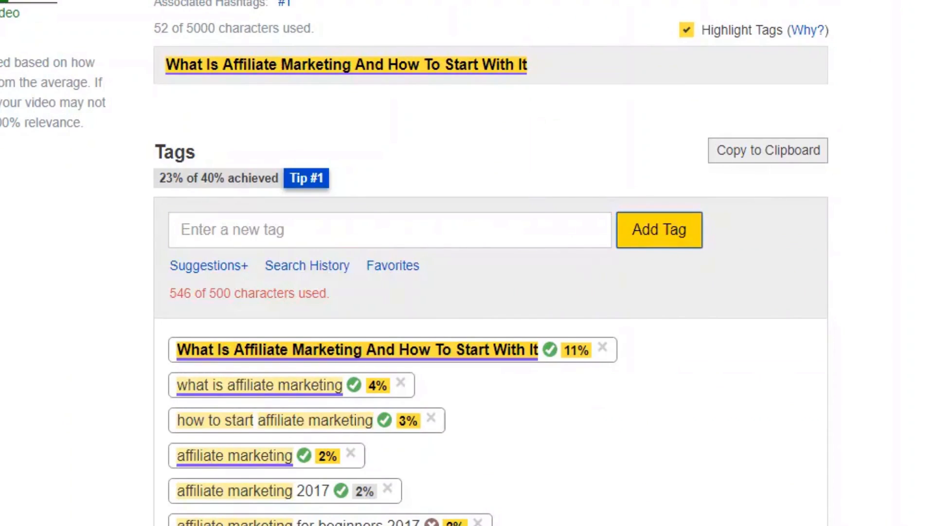
# - Remove the low-relevance tags "marketing", "online", "make money online" and "affiliate programs" from the video's tag list
pyautogui.scroll(-4, 638, 241)
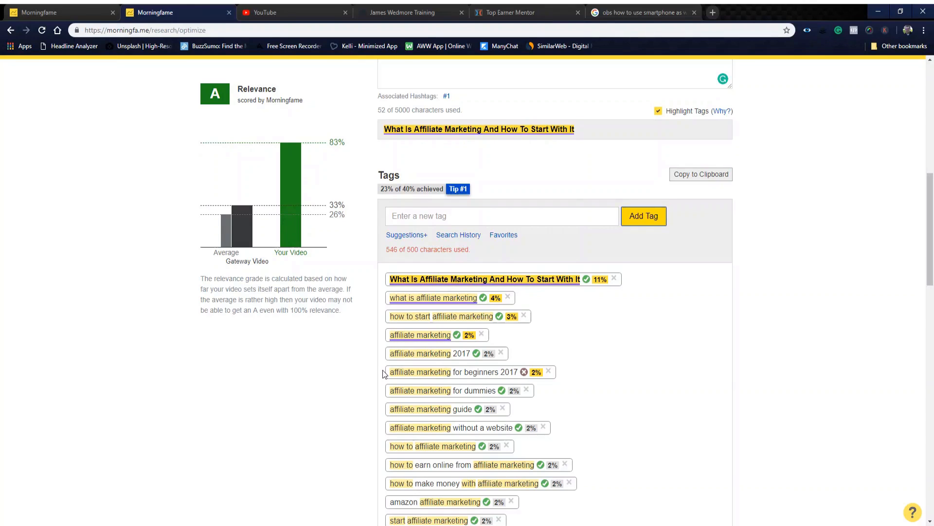
pyautogui.scroll(-3, 388, 372)
pyautogui.scroll(4, 350, 369)
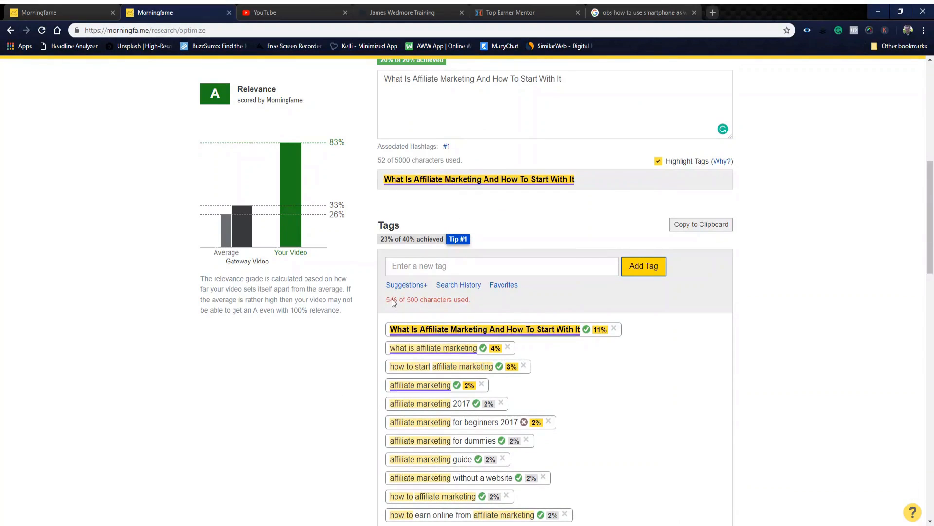
pyautogui.scroll(-4, 298, 434)
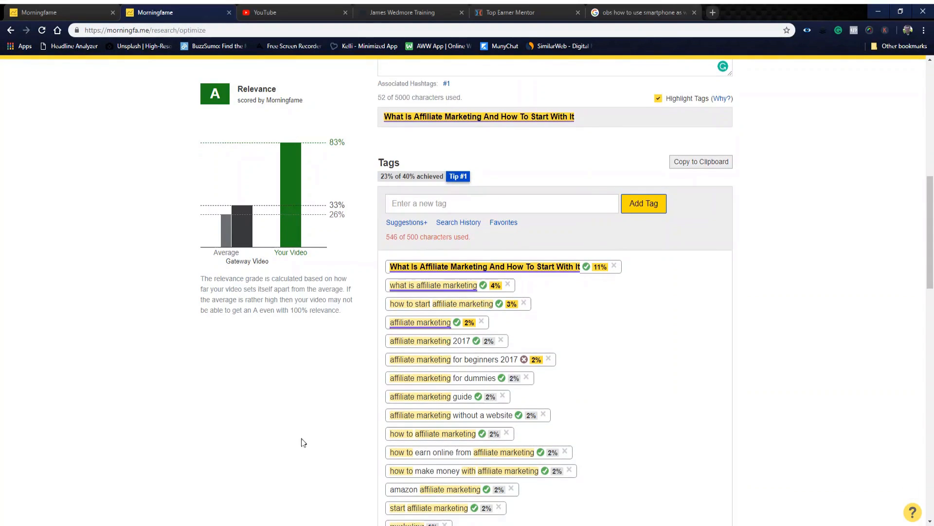
pyautogui.scroll(-1, 321, 408)
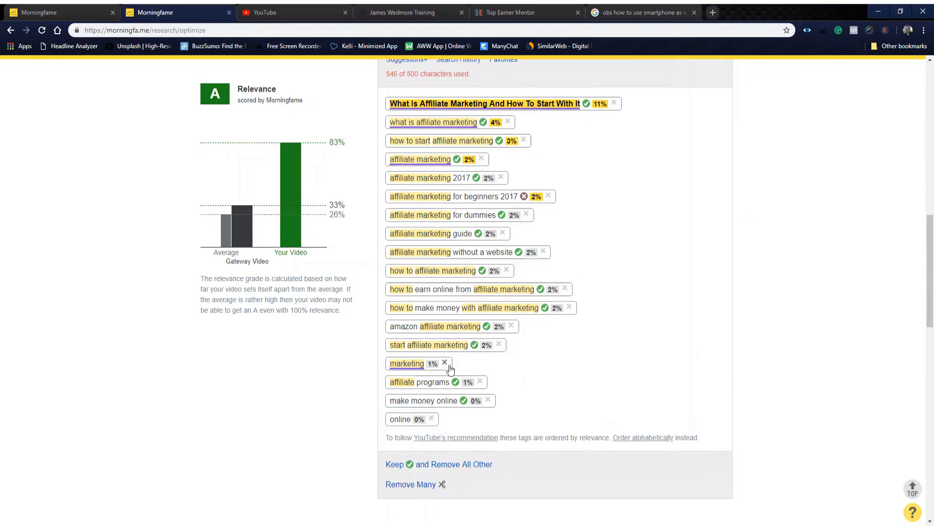
pyautogui.click(445, 363)
pyautogui.click(431, 399)
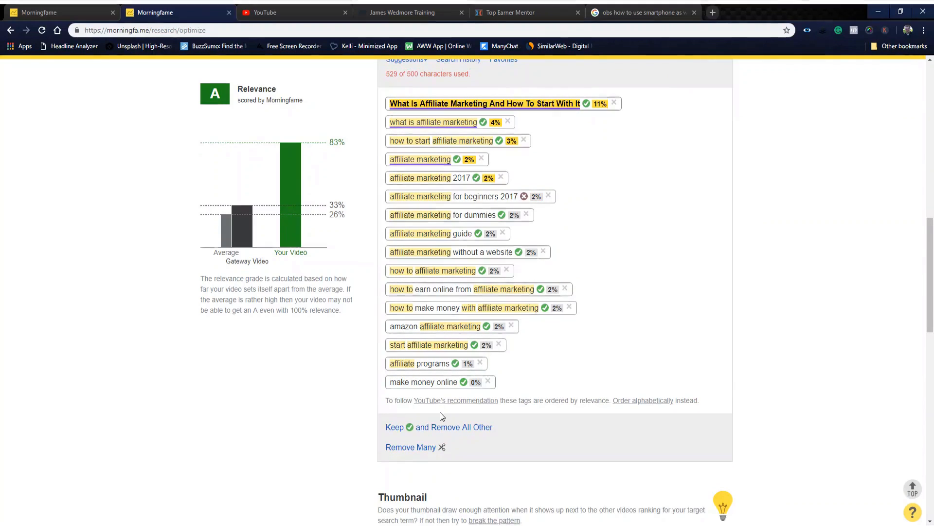
pyautogui.click(487, 380)
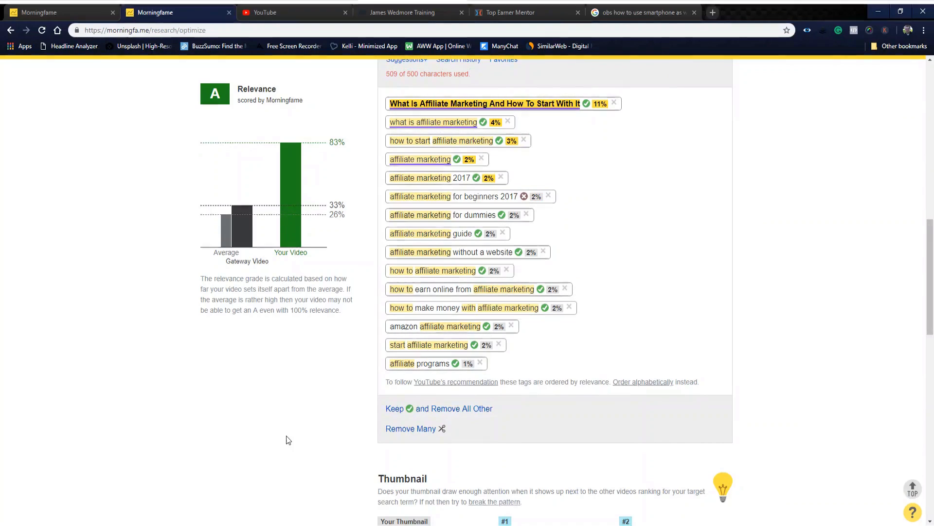
pyautogui.scroll(2, 289, 439)
pyautogui.scroll(-1, 306, 438)
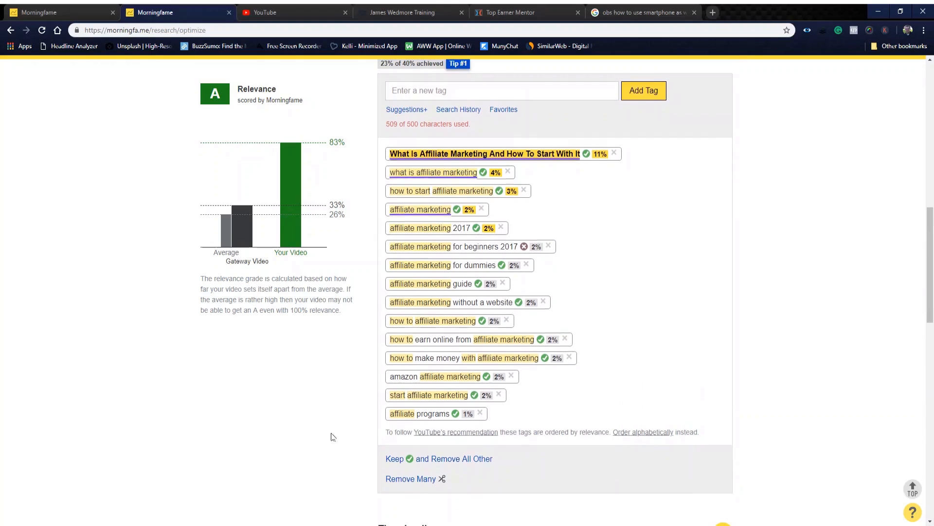
pyautogui.click(480, 413)
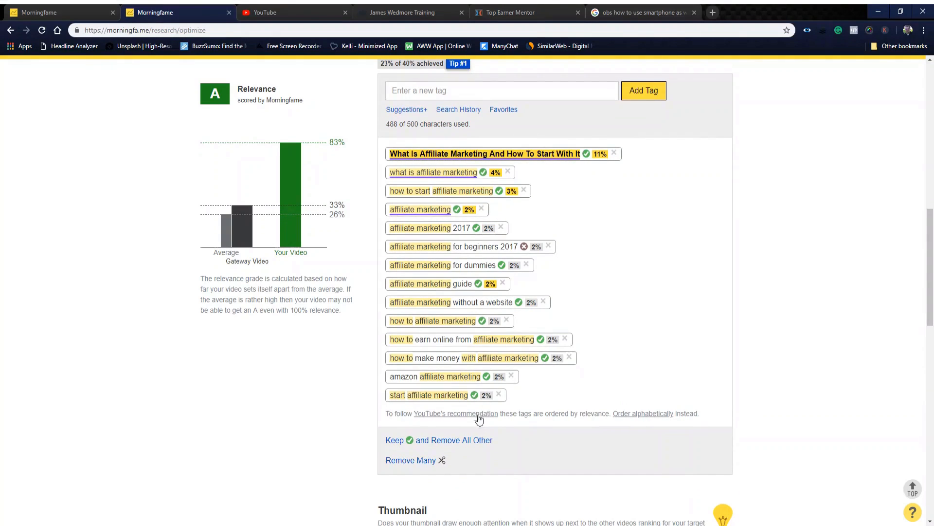
# - Remove the tag "affiliate marketing for beginners 2017", which is marked as not being a common search term
pyautogui.scroll(1, 469, 387)
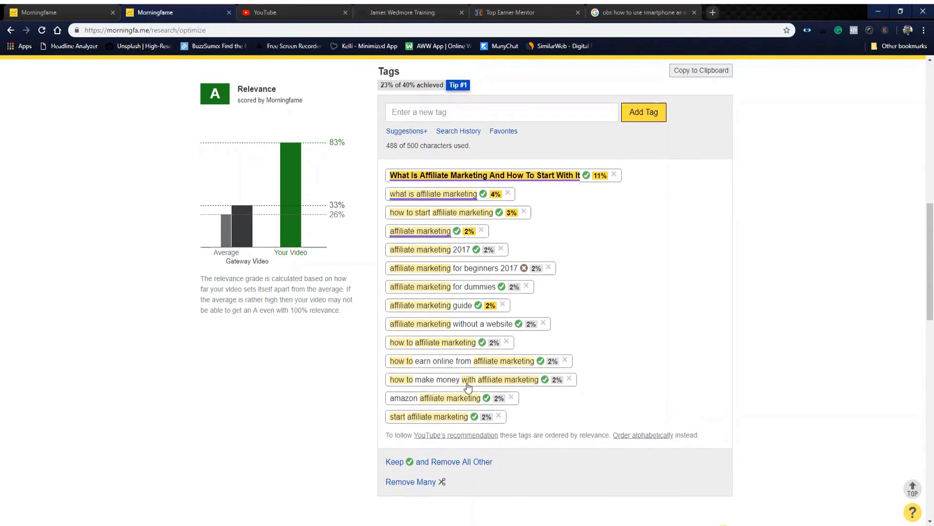
pyautogui.scroll(1, 468, 387)
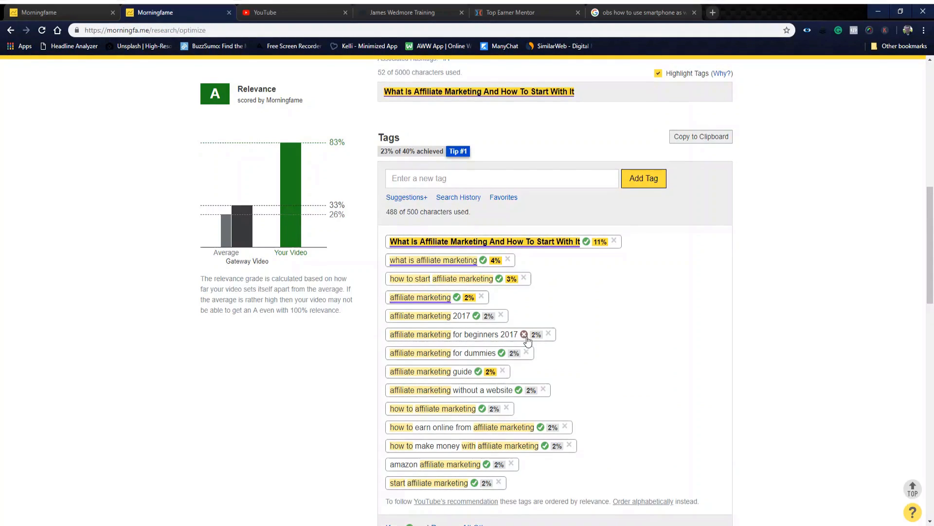
pyautogui.click(549, 334)
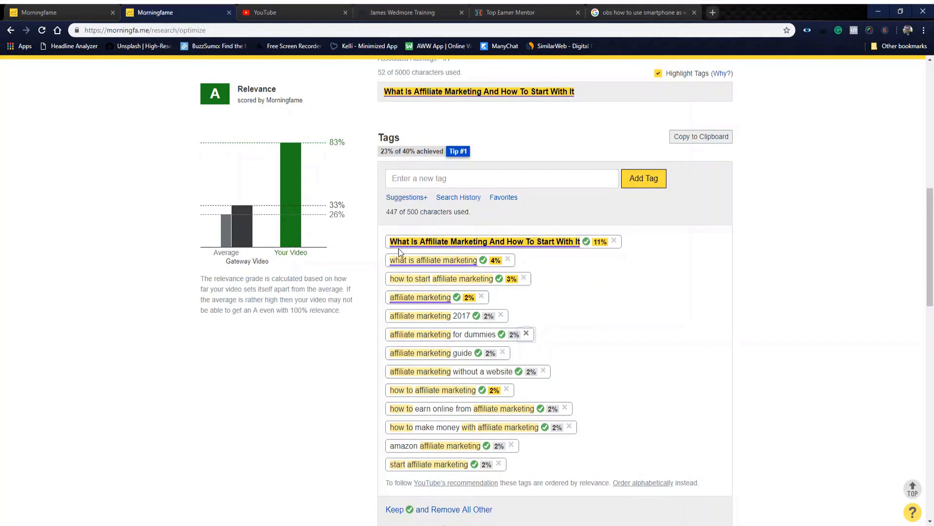
# - Check the tag suggestions for the target search term, and add "affiliate marketing for beginners" from the suggestions for the "affiliate marketing" tag
pyautogui.click(407, 196)
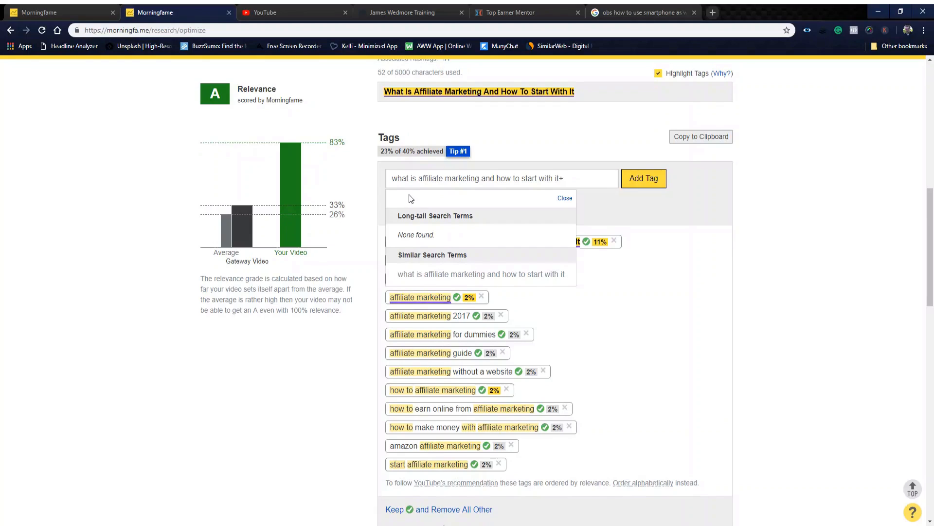
pyautogui.click(318, 403)
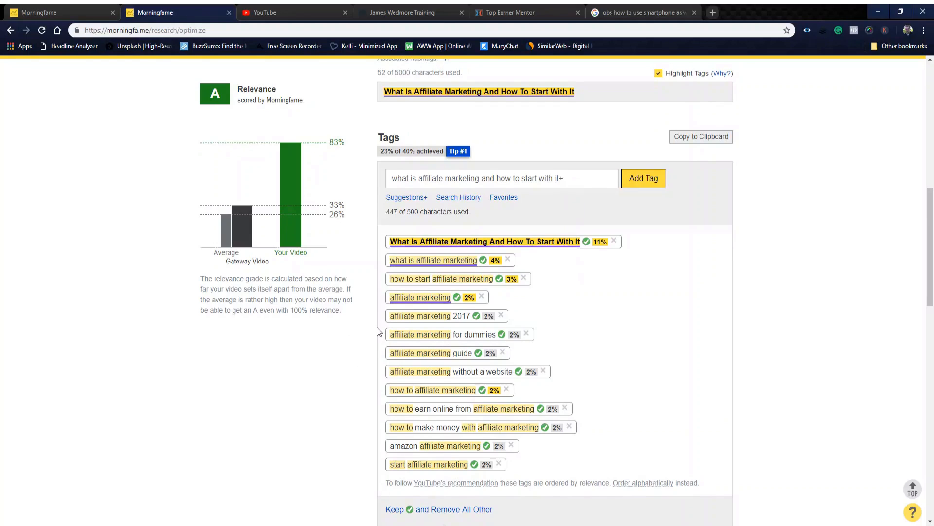
pyautogui.moveTo(416, 304)
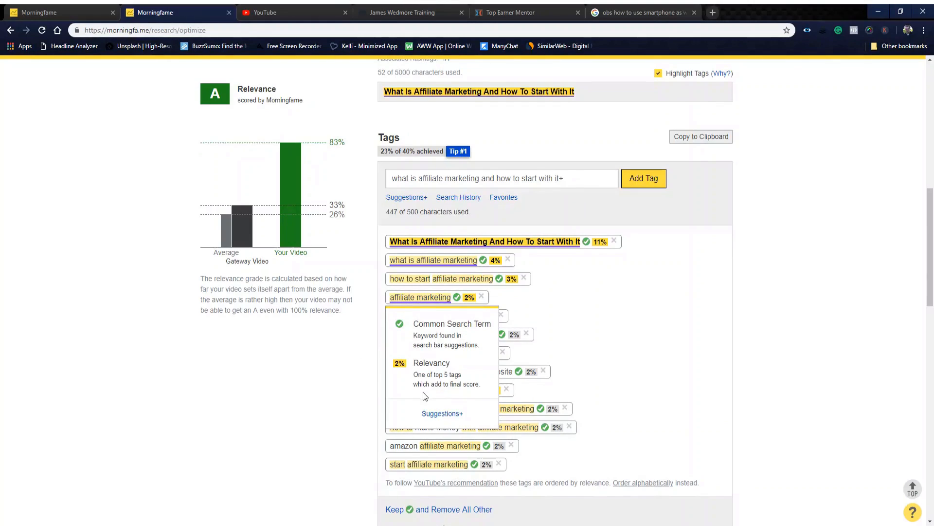
pyautogui.click(425, 413)
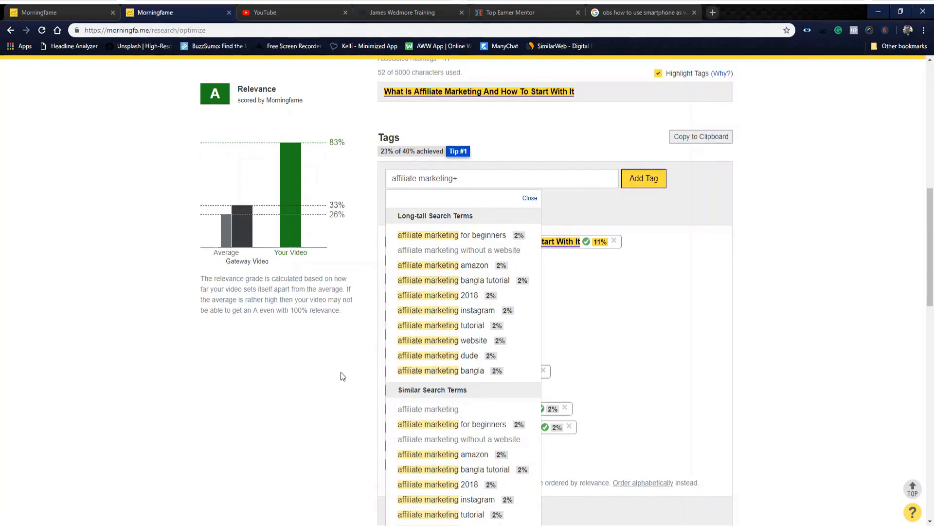
pyautogui.click(454, 236)
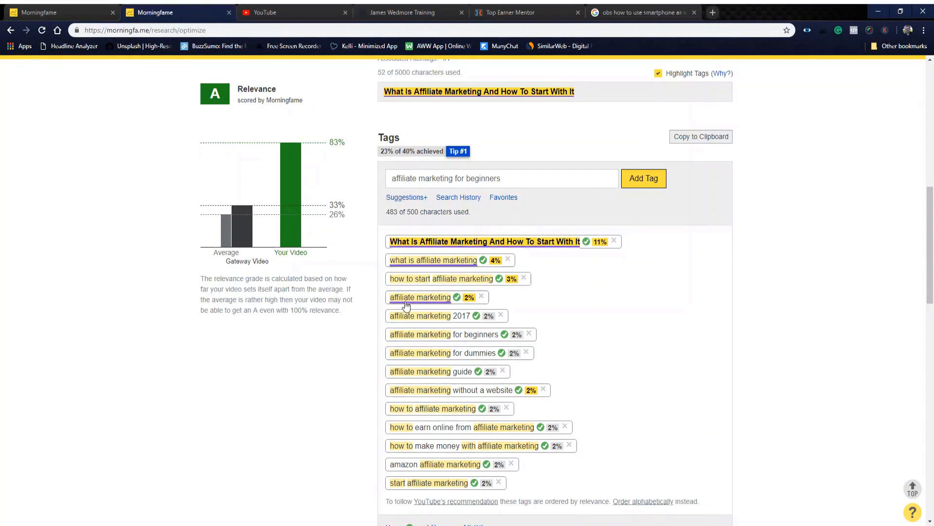
# - Try adding "affiliate marketing website" from the suggestions for the "affiliate marketing" tag, and remove it again
pyautogui.moveTo(406, 306)
pyautogui.click(428, 418)
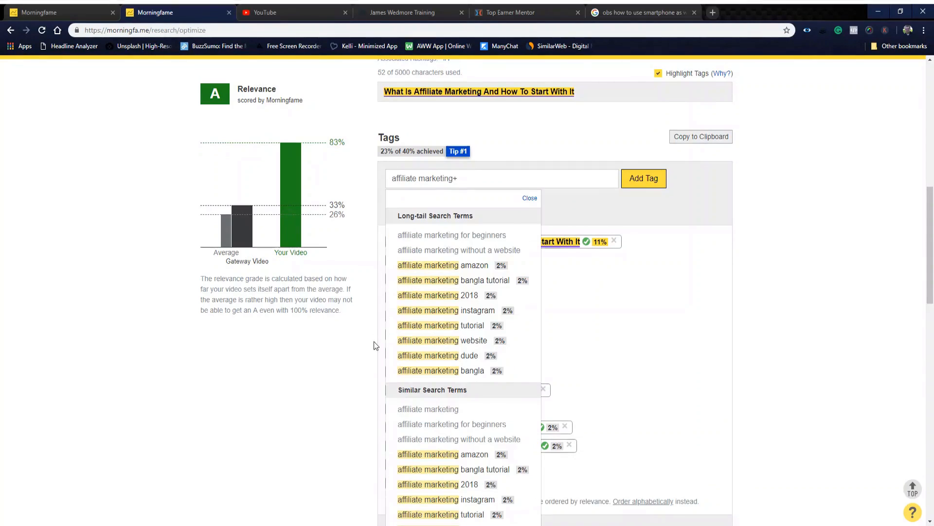
pyautogui.scroll(-1, 370, 346)
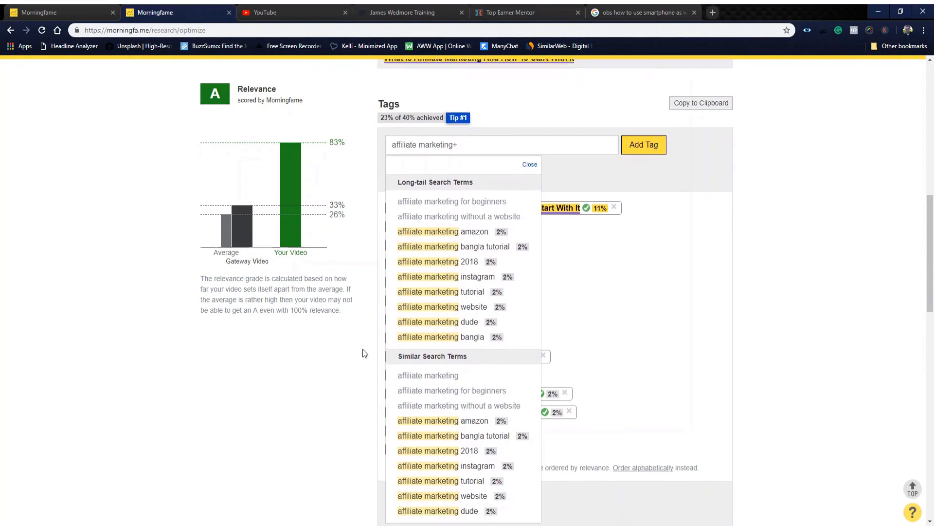
pyautogui.scroll(-2, 365, 353)
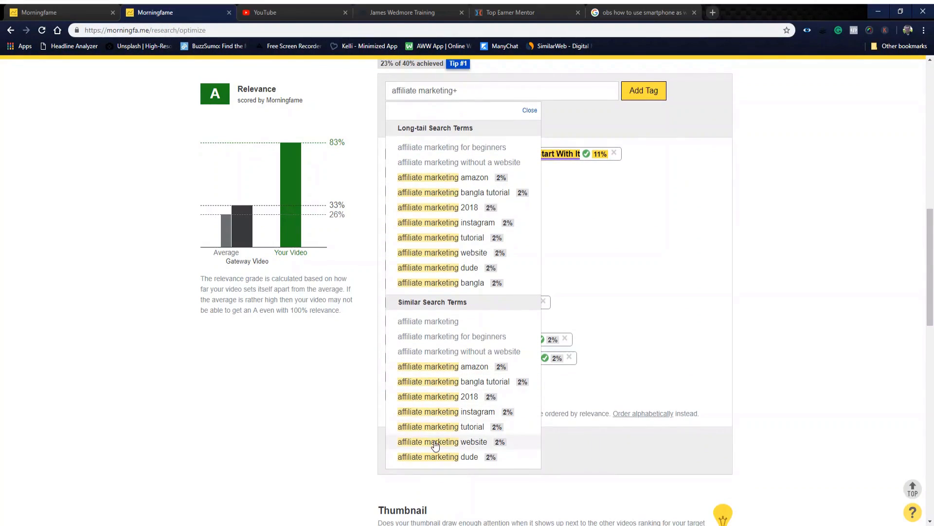
pyautogui.click(436, 443)
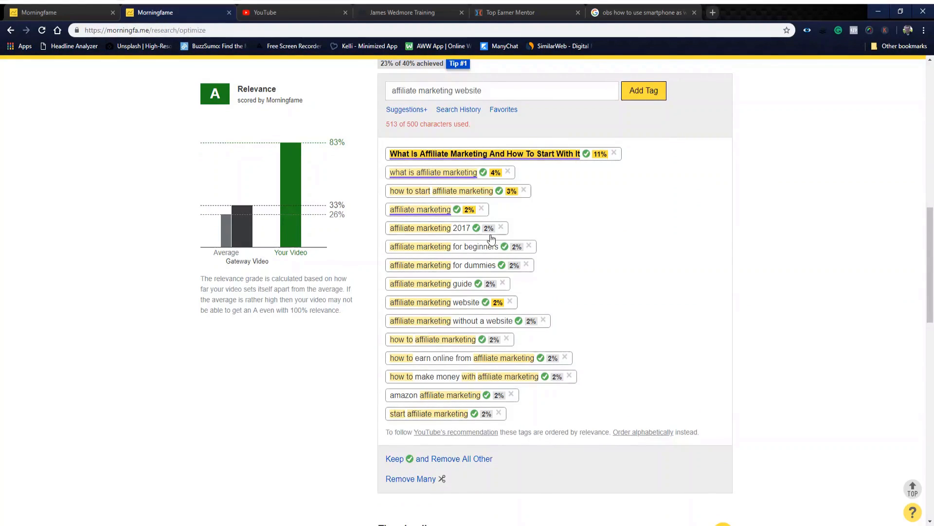
pyautogui.click(510, 302)
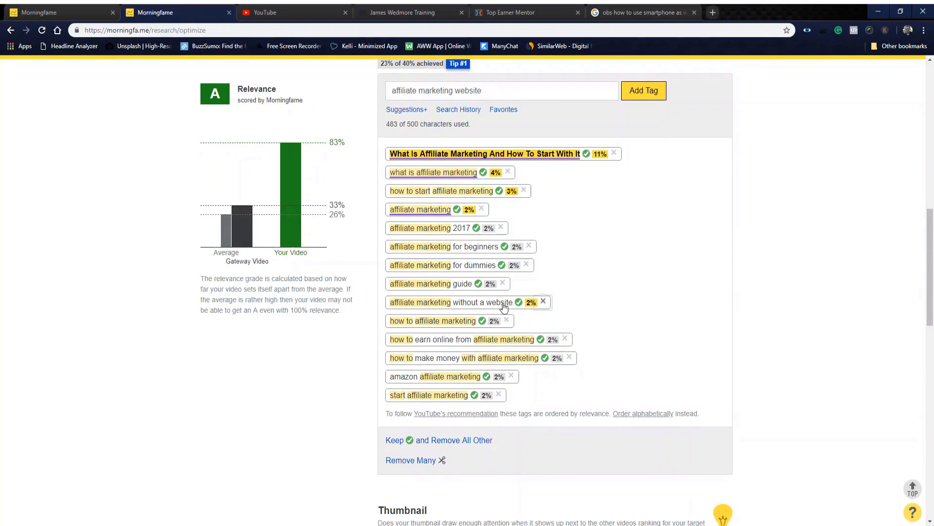
# - Below the description's title line, add "In this video I will show you how to get started with affiliate marketing as a beginner."
pyautogui.scroll(2, 271, 437)
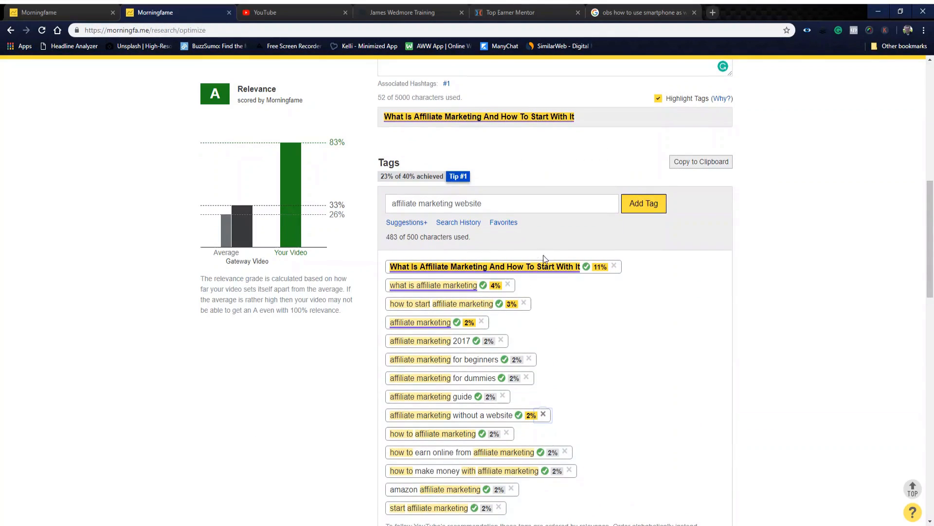
pyautogui.scroll(5, 454, 280)
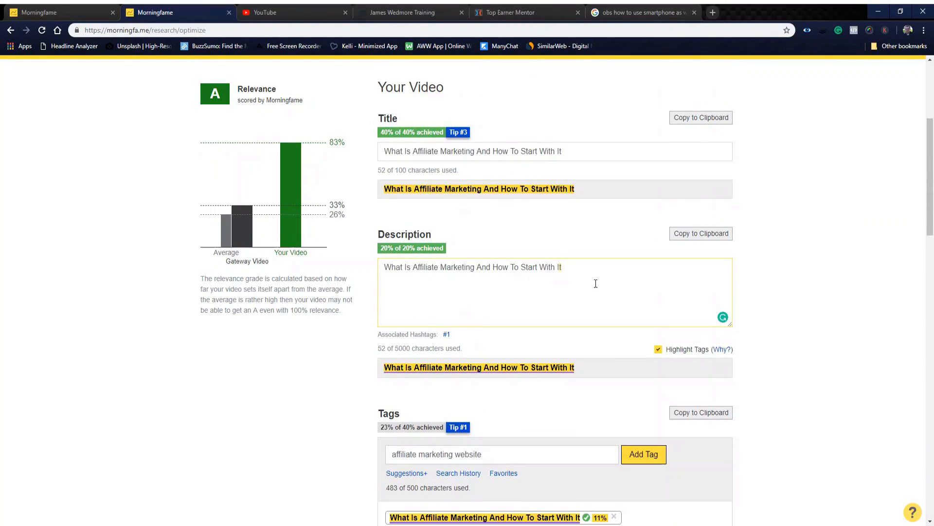
pyautogui.press('Return')
pyautogui.press('Return')
pyautogui.press('Return')
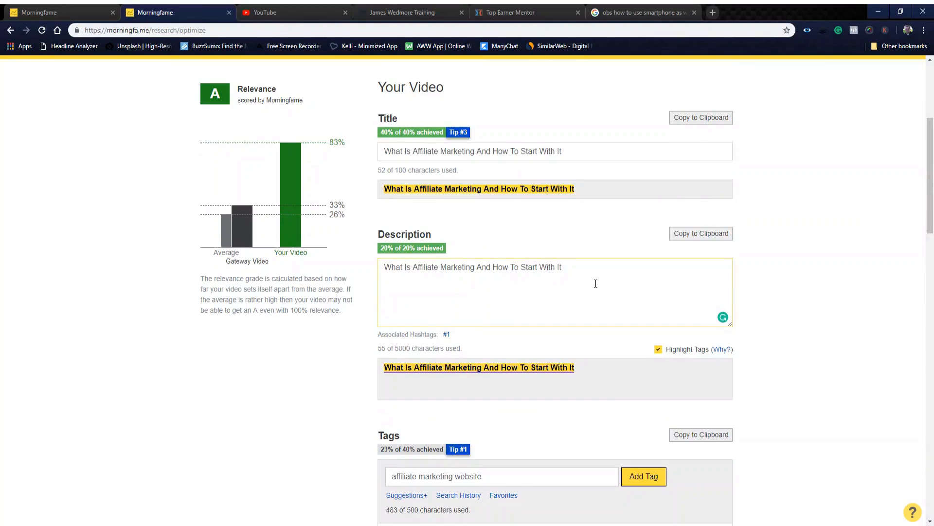
pyautogui.write('In this ')
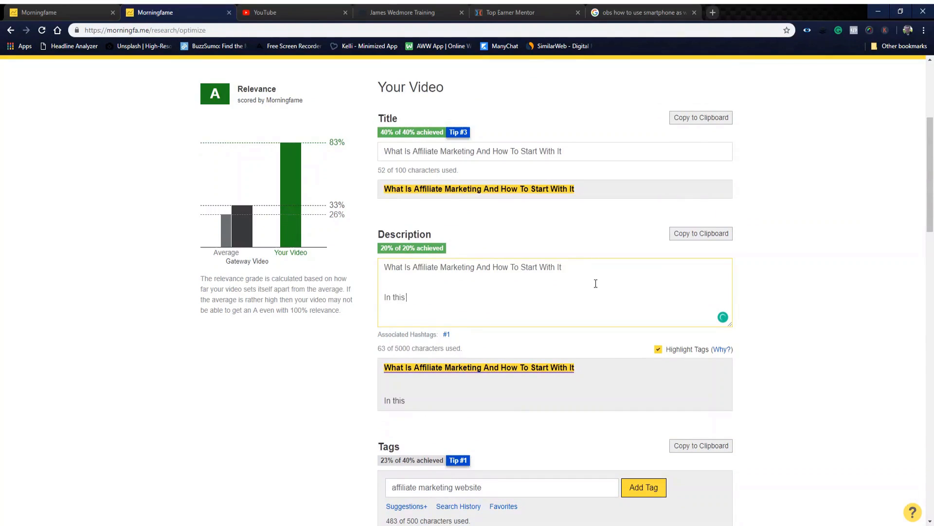
pyautogui.write('vieoe I')
pyautogui.press('BackSpace')
pyautogui.press('BackSpace')
pyautogui.press('BackSpace')
pyautogui.press('BackSpace')
pyautogui.write('eo I will show you')
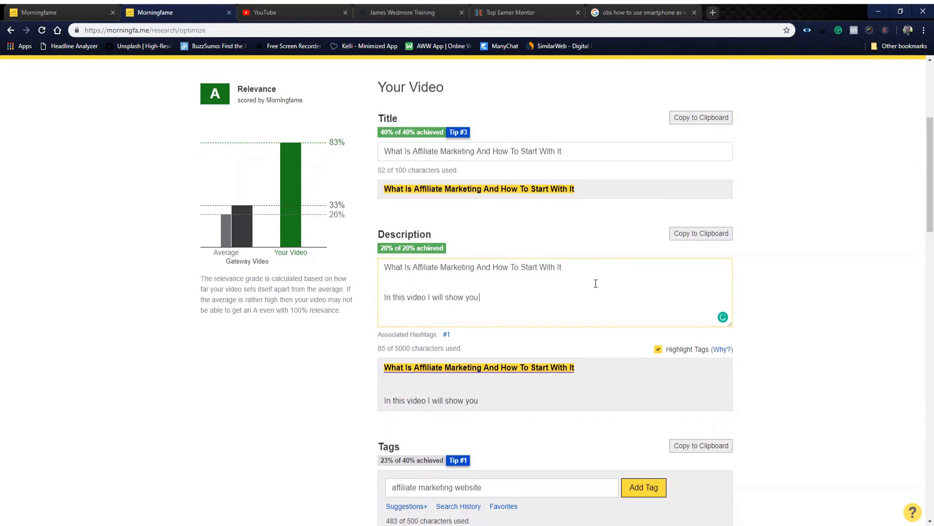
pyautogui.write(' how to get star')
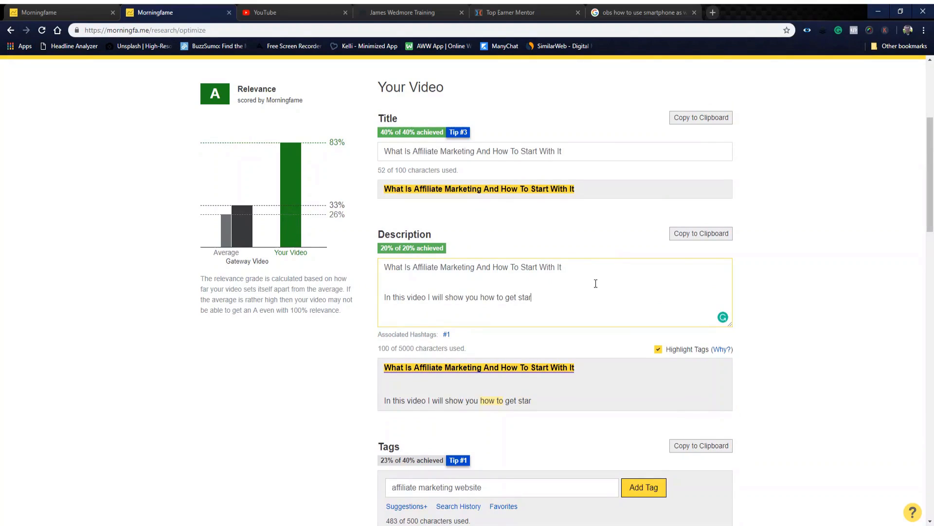
pyautogui.write('ted with affl')
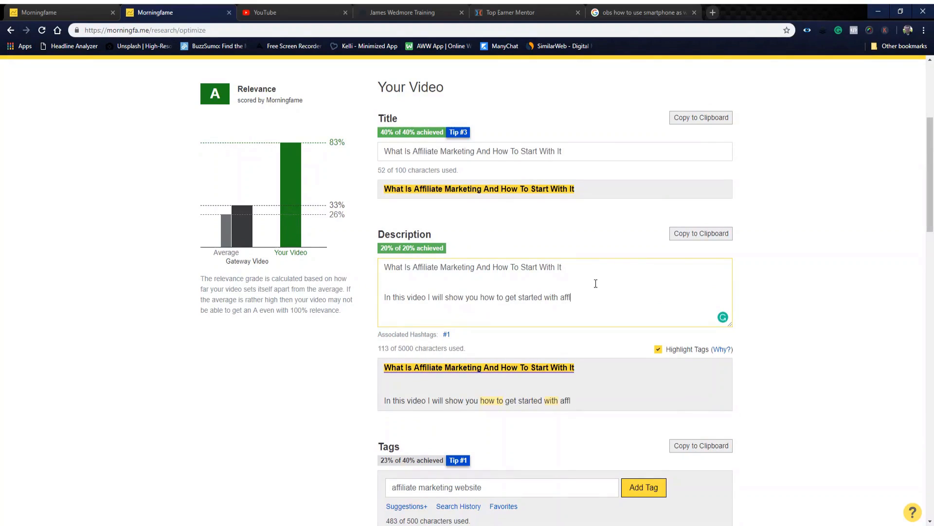
pyautogui.press('BackSpace')
pyautogui.write('iliate marketing as a b')
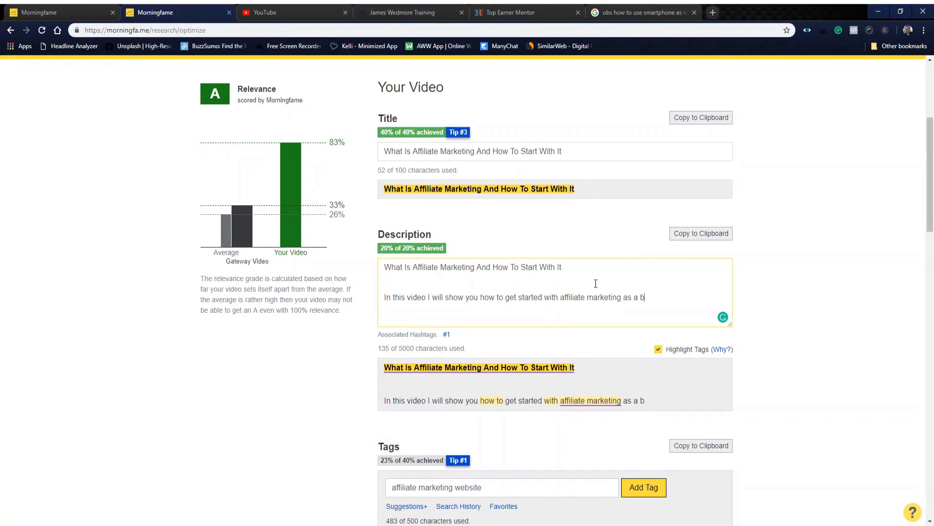
pyautogui.write('eginner. You will learn the p')
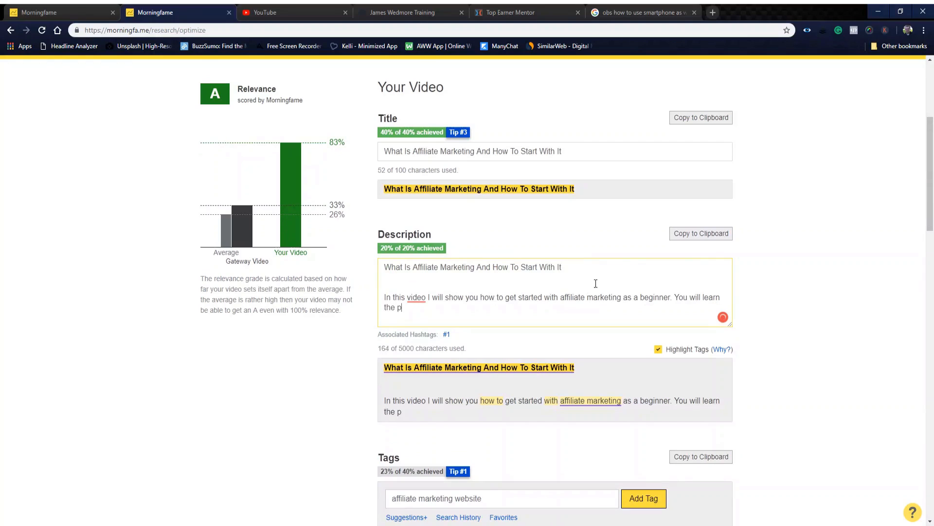
# - Continue the description: "You will learn the process of how affiliate marketing works, how to find good offers, and how to get traffic to your affiliate link."
pyautogui.write('rocess of how a')
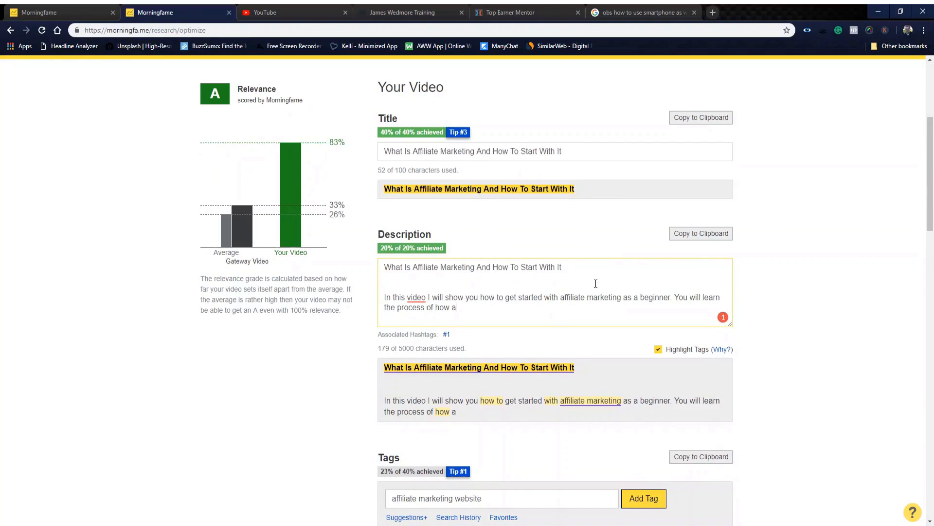
pyautogui.write('ffiliate marketing wor')
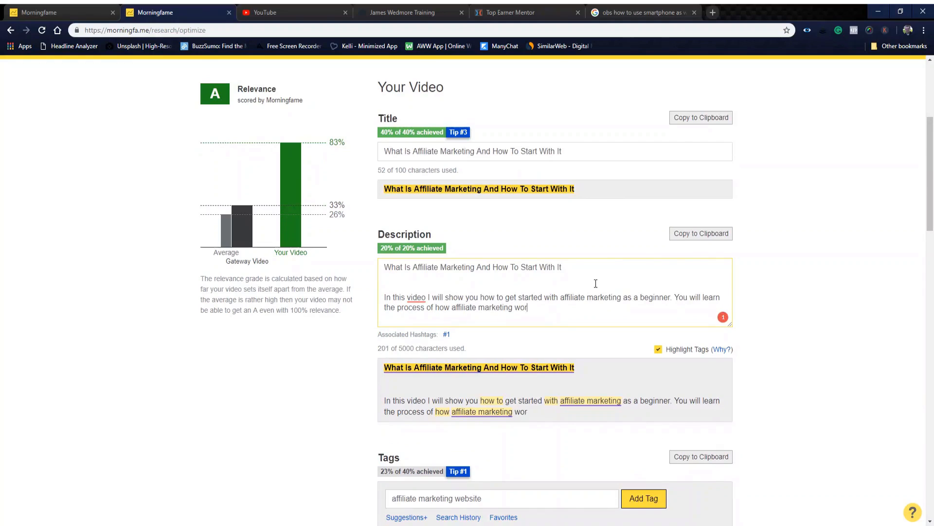
pyautogui.write('ks, how to find ')
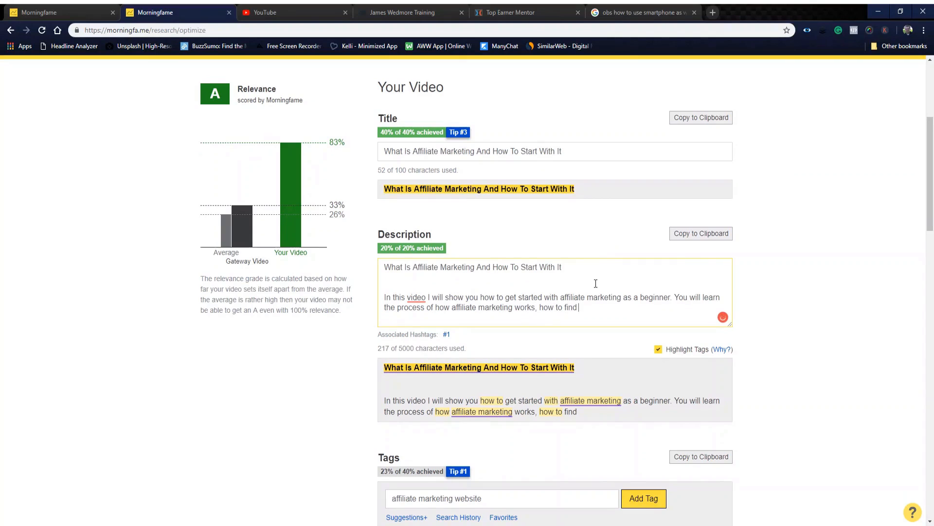
pyautogui.write('good offers, and how to g')
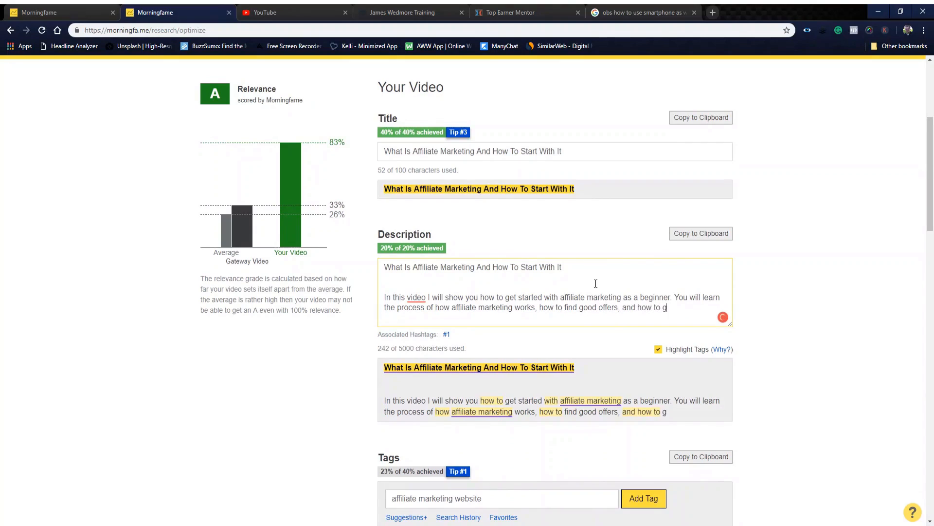
pyautogui.write('et traffic to your aff')
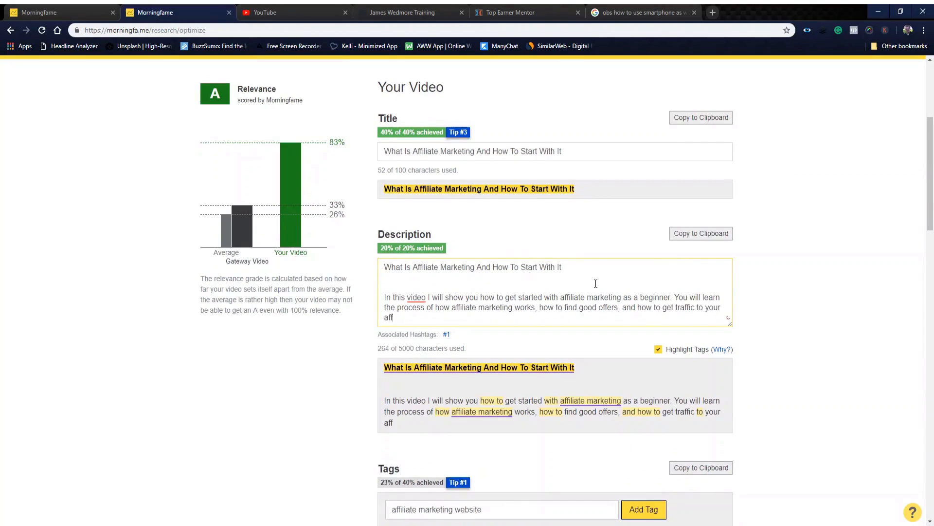
pyautogui.write('iliate link.')
# - Review the video's title, description and tags, and save the optimized metadata
pyautogui.scroll(3, 342, 232)
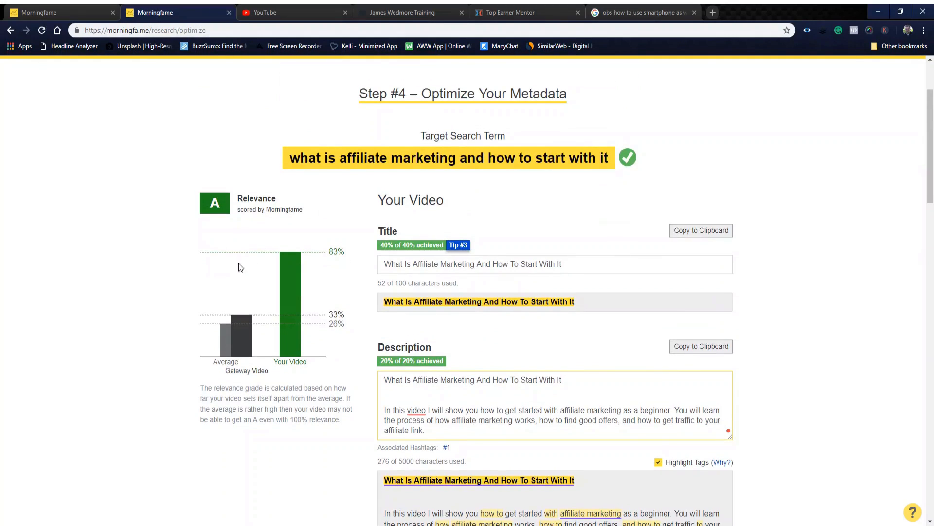
pyautogui.tripleClick(413, 264)
pyautogui.click(459, 390)
pyautogui.scroll(-3, 444, 384)
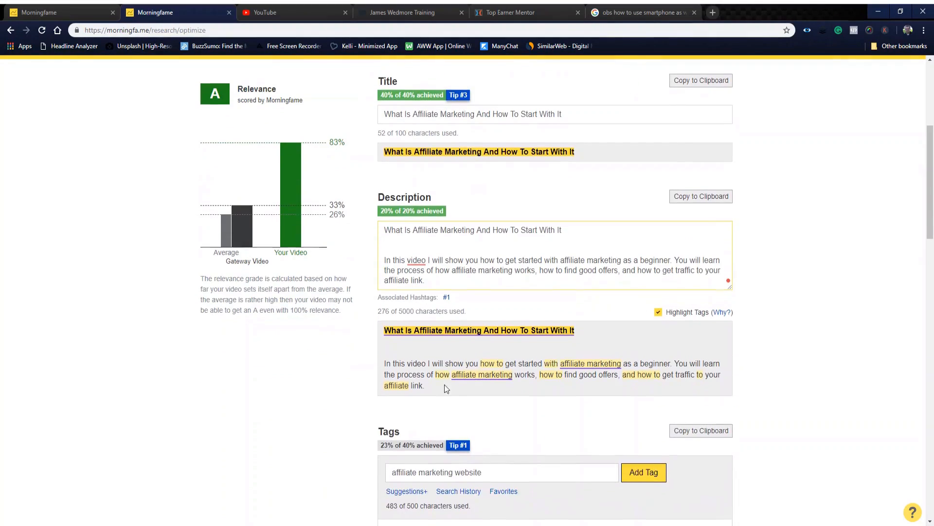
pyautogui.scroll(-2, 441, 394)
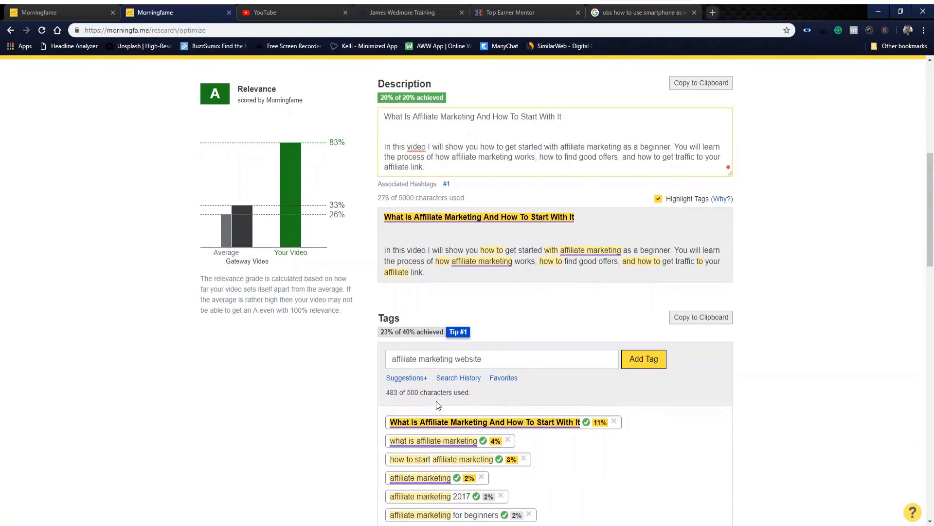
pyautogui.scroll(-2, 349, 380)
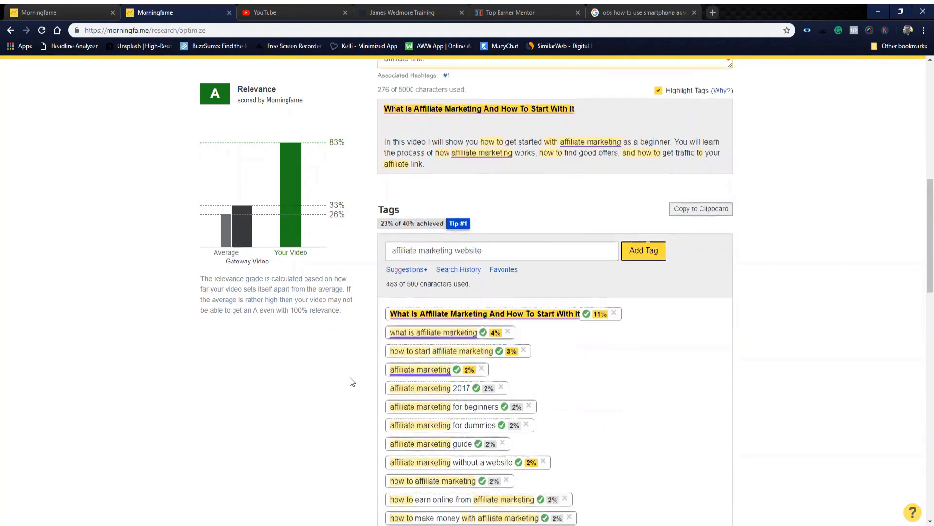
pyautogui.scroll(-10, 349, 377)
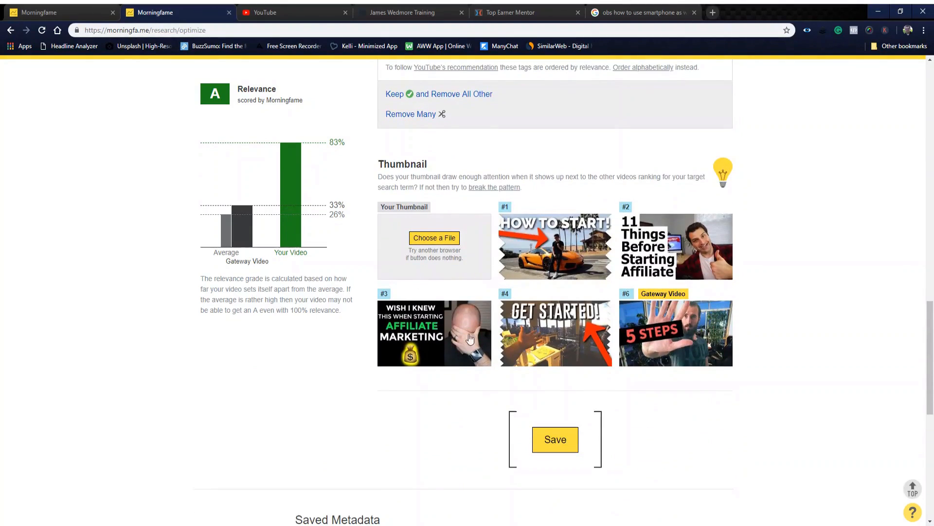
pyautogui.click(545, 442)
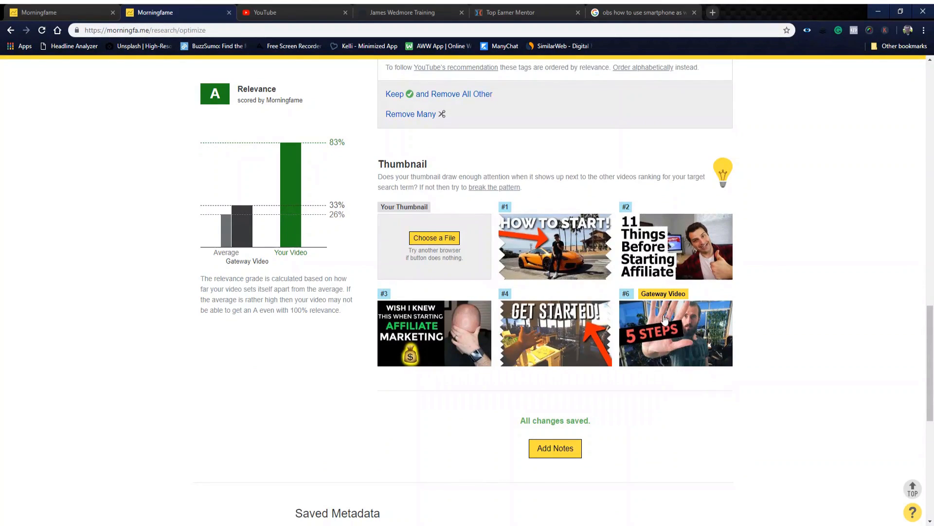
# - Load the "Make $100 Per Day With 3 Skills" image as the video's thumbnail for comparison with the ranking videos
pyautogui.click(431, 238)
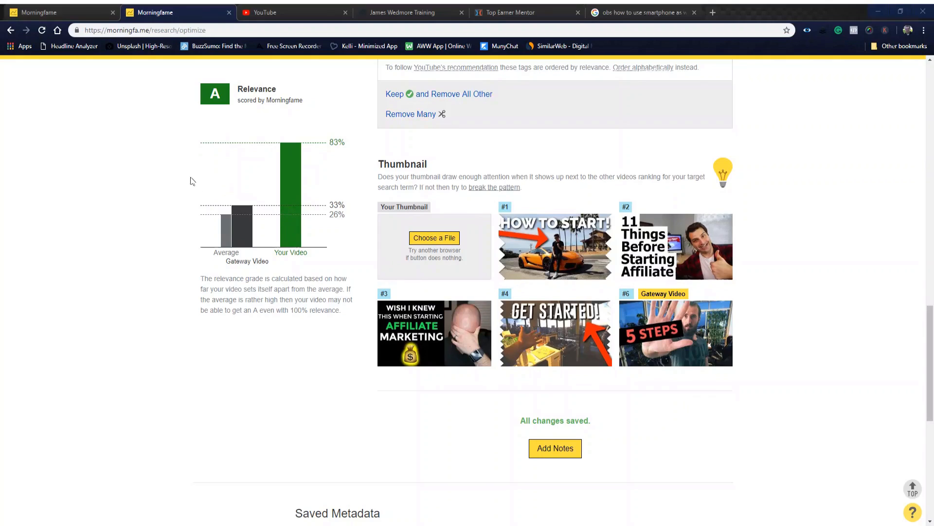
pyautogui.doubleClick(167, 98)
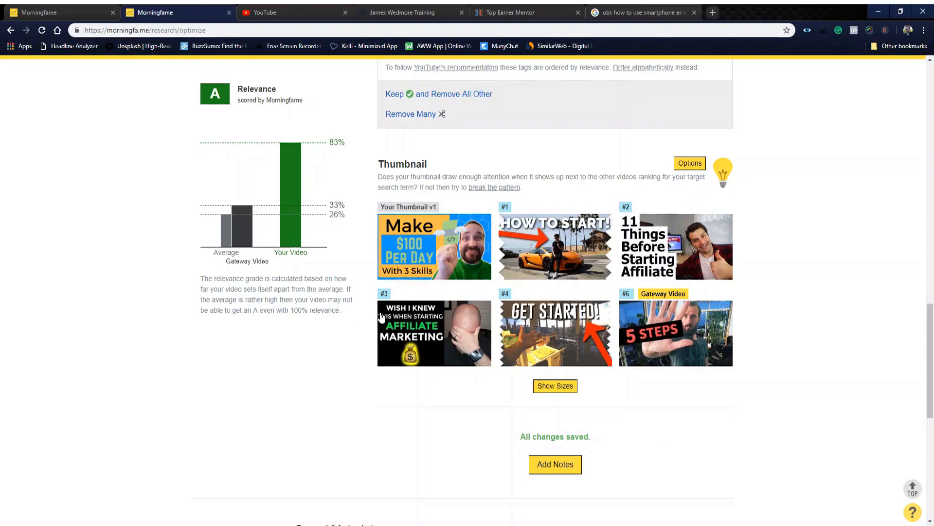
# - Look through the saved metadata entries, from the newly saved affiliate marketing term down to the recently edited but unsaved ones
pyautogui.scroll(-3, 477, 330)
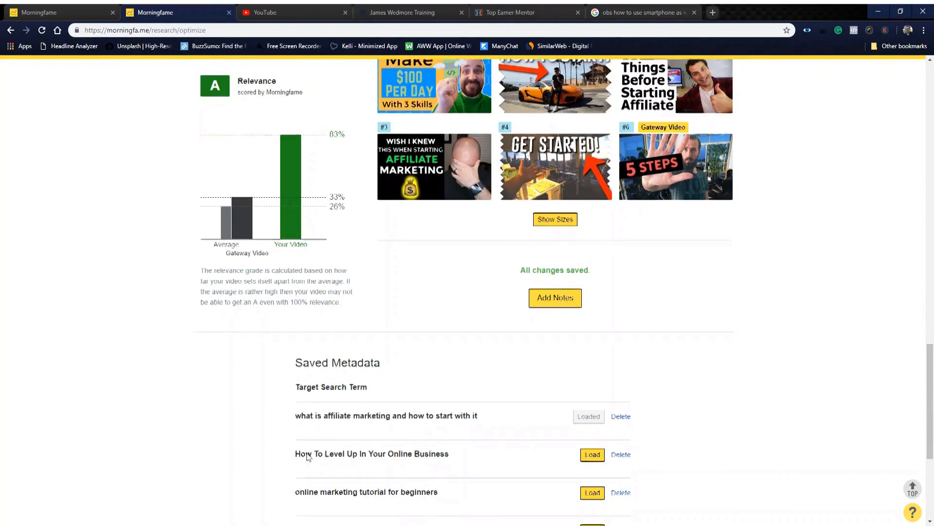
pyautogui.scroll(-1, 337, 504)
pyautogui.moveTo(300, 358); pyautogui.dragTo(427, 367)
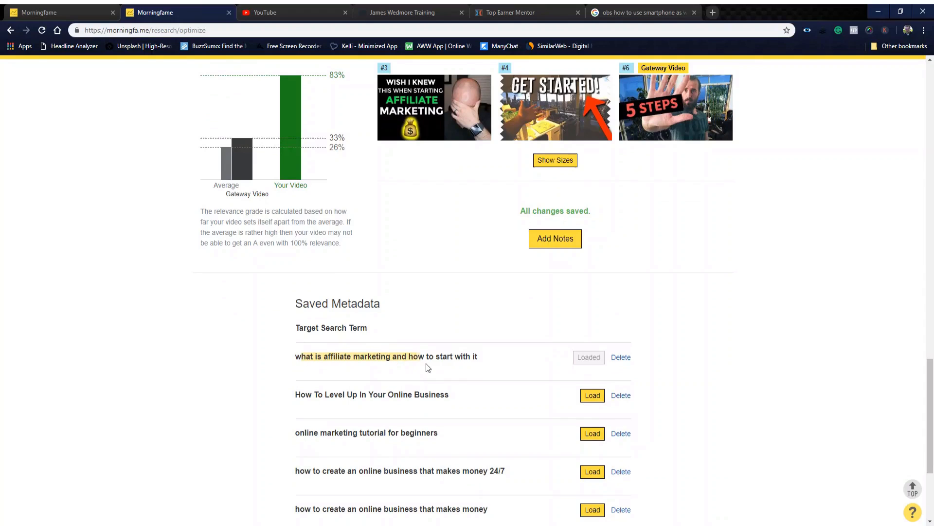
pyautogui.scroll(-3, 306, 376)
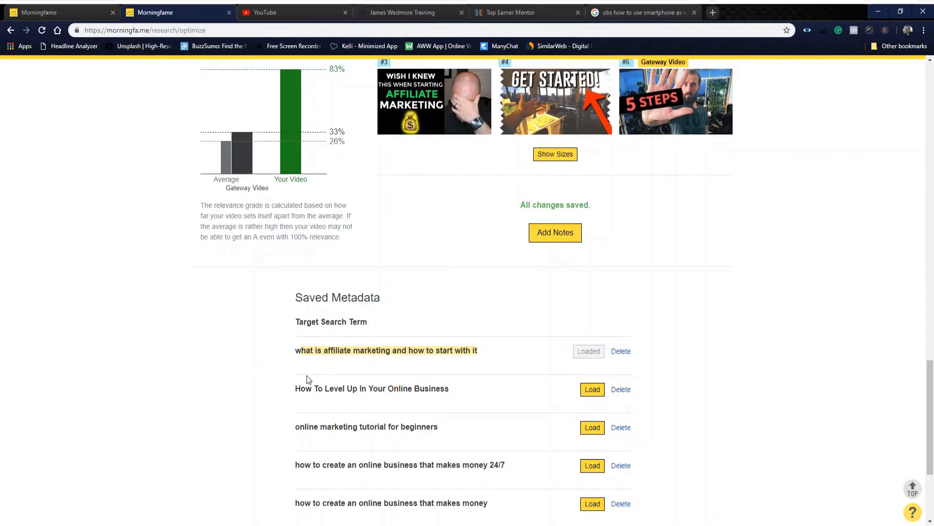
pyautogui.click(317, 370)
pyautogui.scroll(-10, 236, 396)
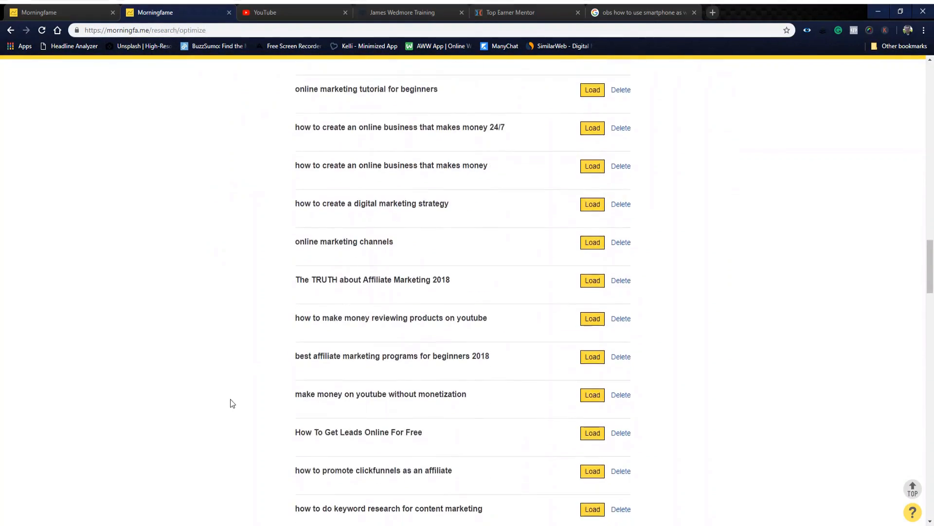
pyautogui.scroll(-20, 238, 406)
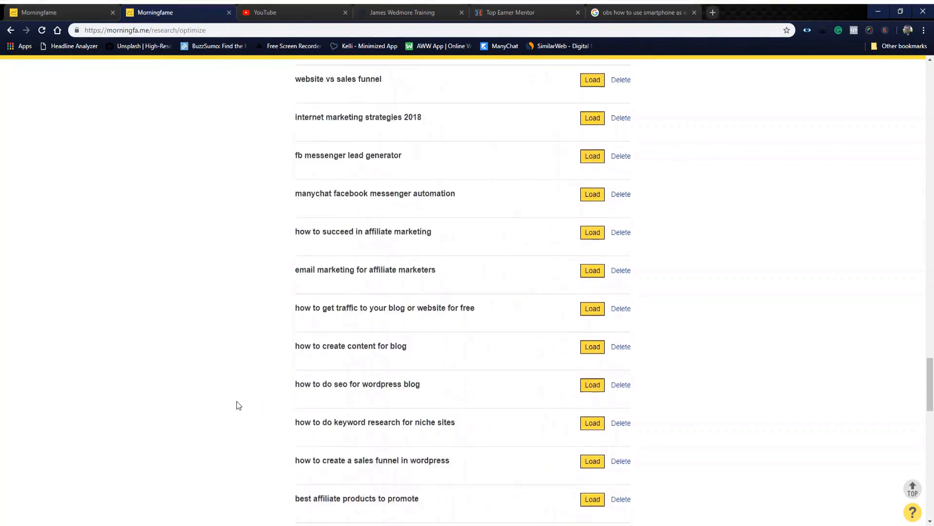
pyautogui.scroll(-6, 239, 407)
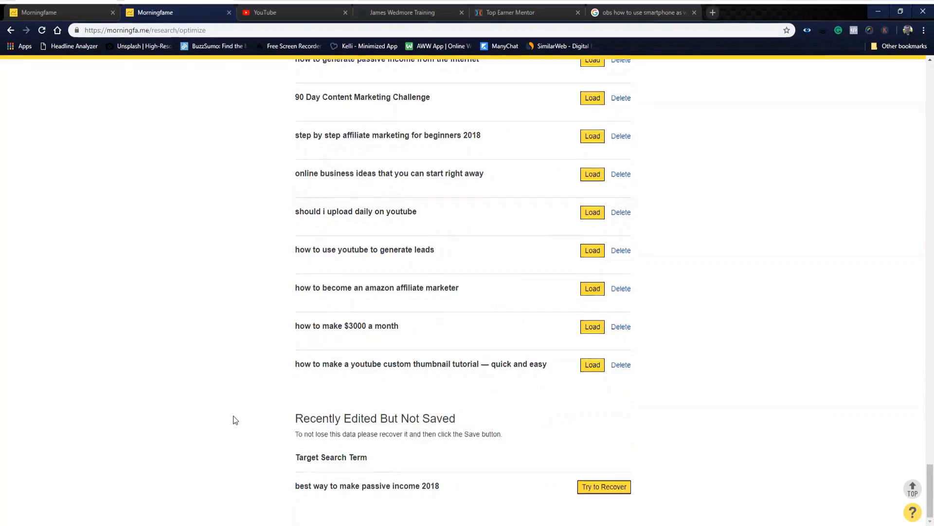
# - Return from the metadata optimization to the research step for choosing a video topic
pyautogui.scroll(13, 238, 420)
pyautogui.scroll(20, 246, 417)
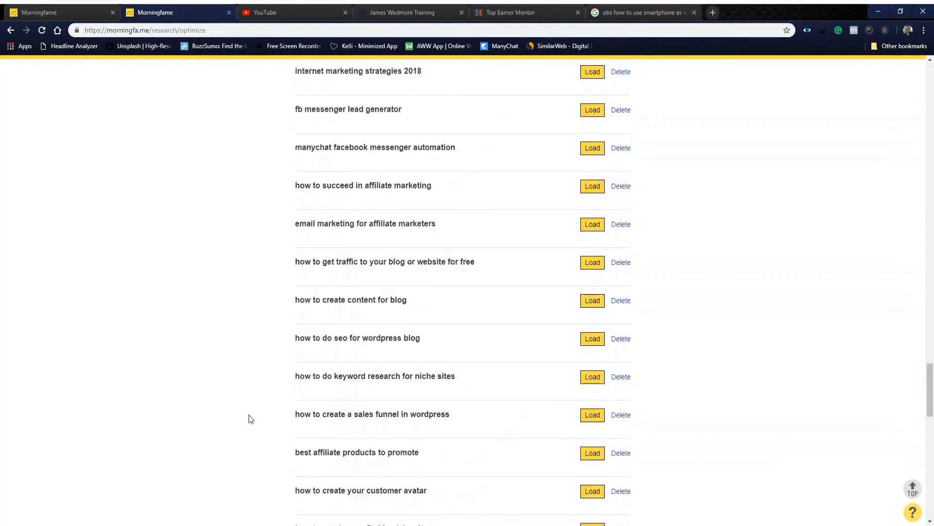
pyautogui.scroll(20, 259, 414)
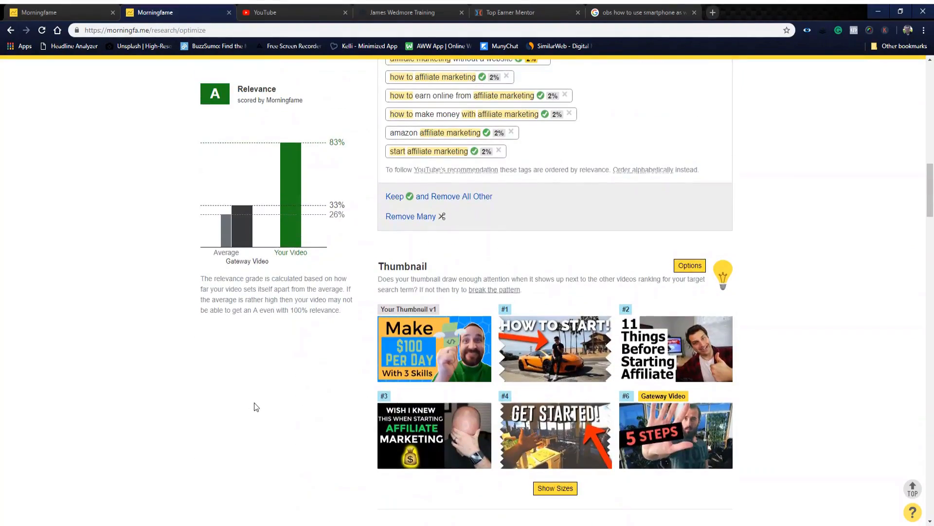
pyautogui.scroll(7, 257, 407)
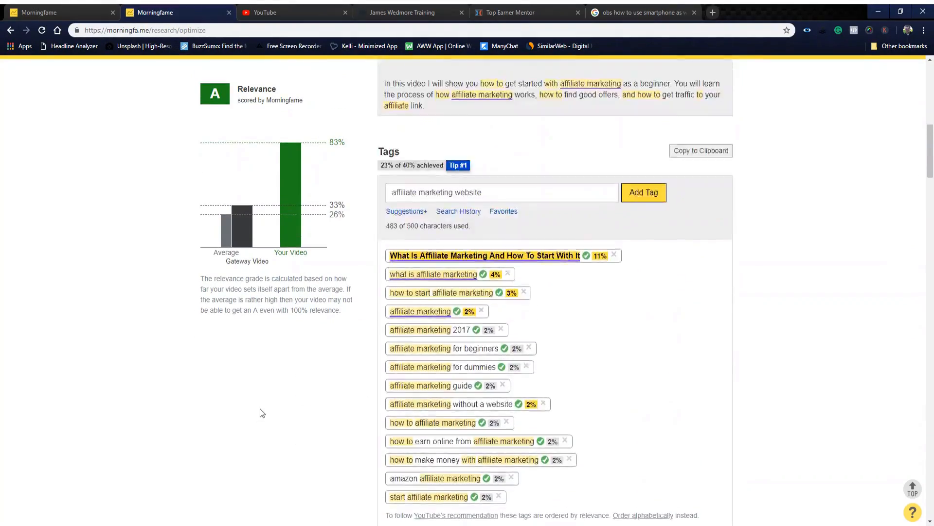
pyautogui.scroll(11, 260, 413)
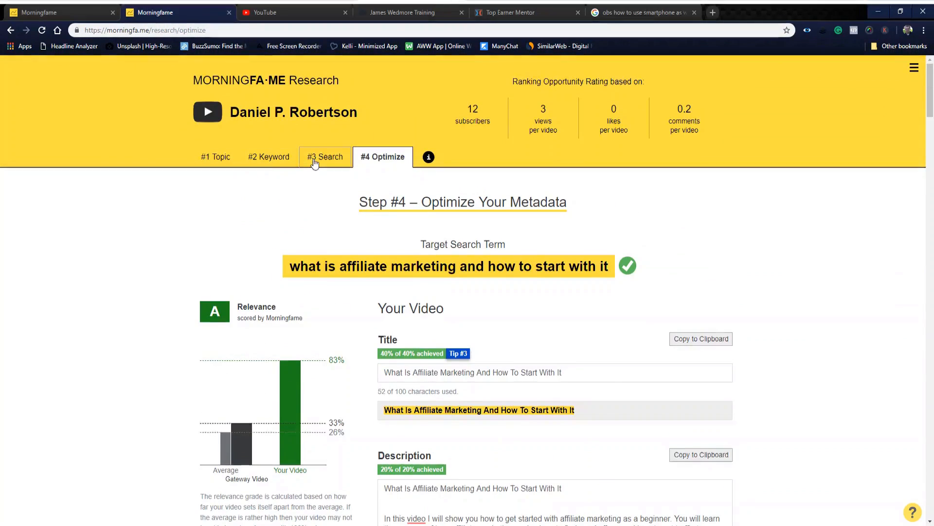
pyautogui.click(206, 161)
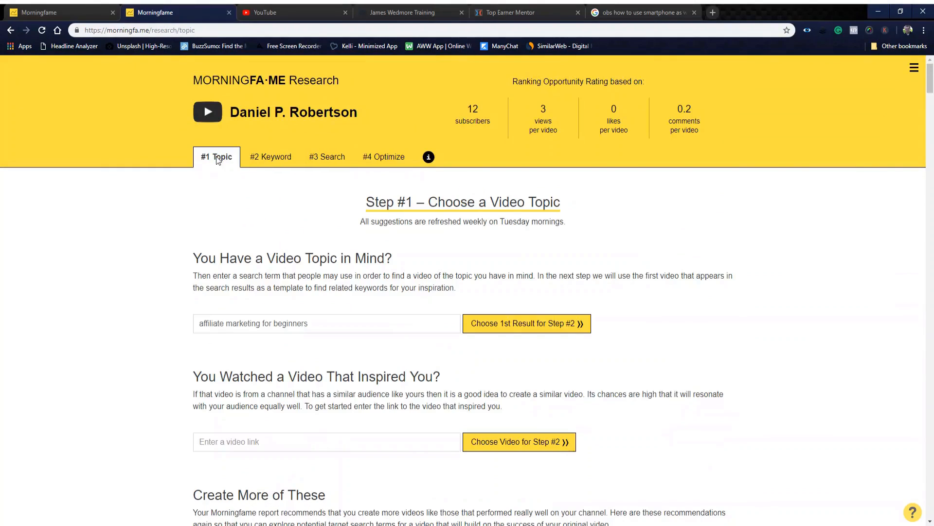